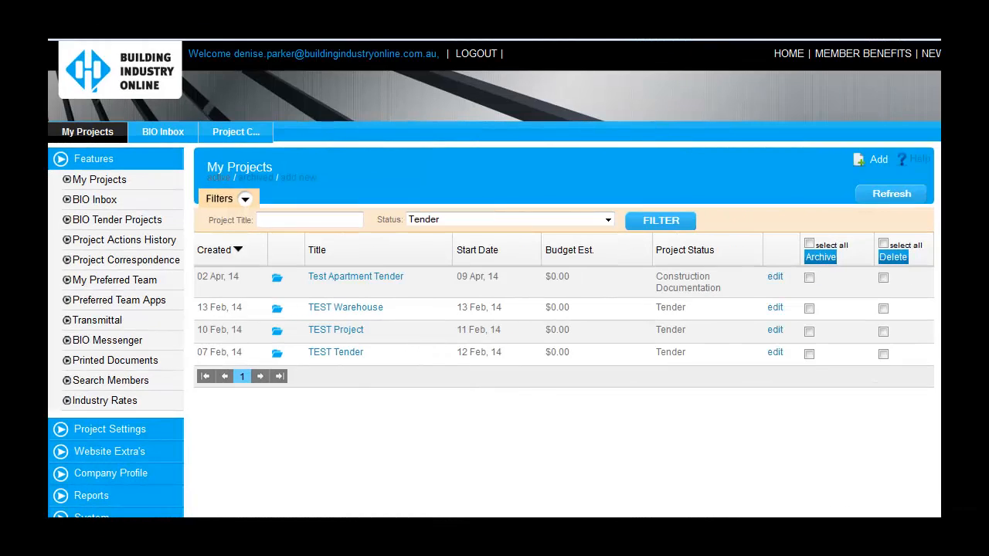
Open the Test Apartment Tender project and go to its Waiting On Responses list under project management
{"action": "left_click", "coordinate": [393, 281]}
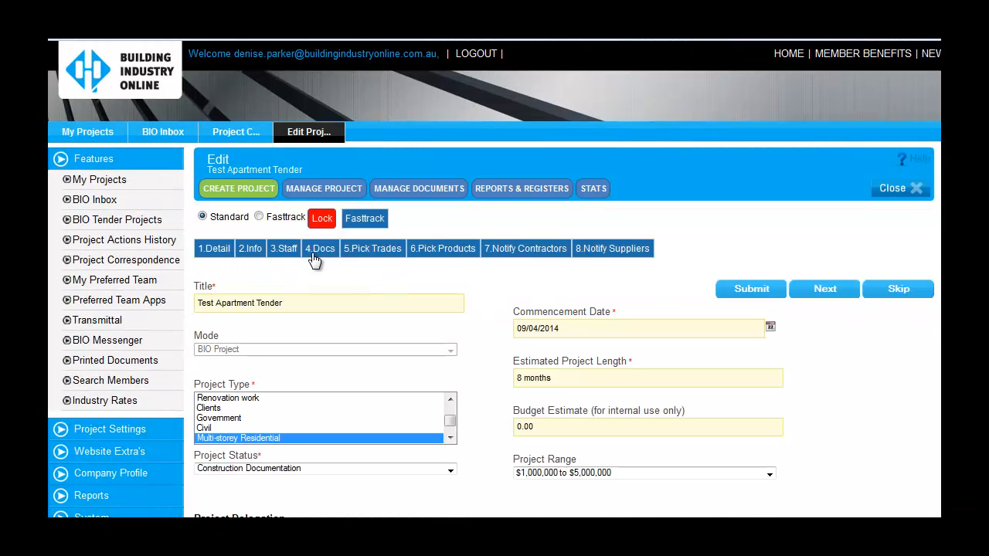
{"action": "left_click", "coordinate": [325, 190]}
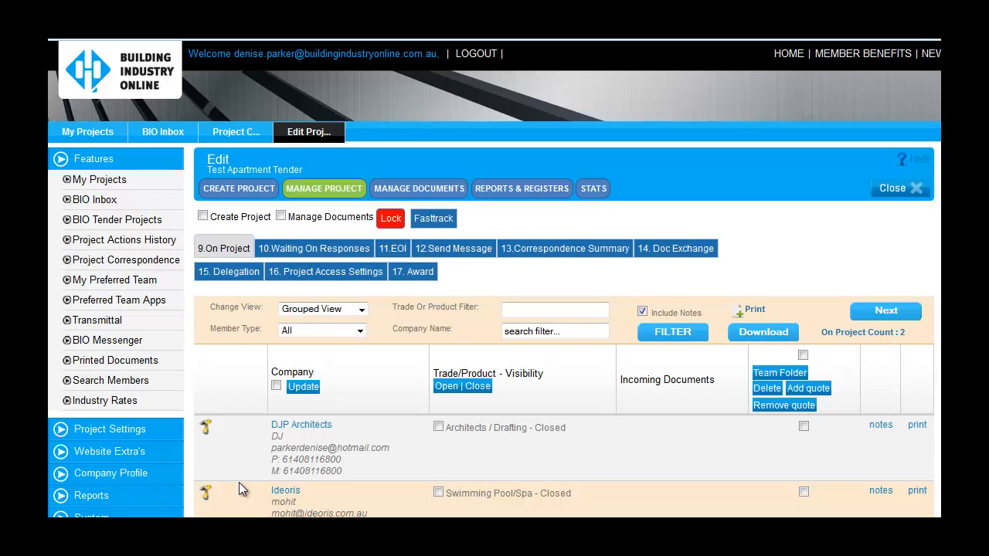
{"action": "left_click", "coordinate": [322, 248]}
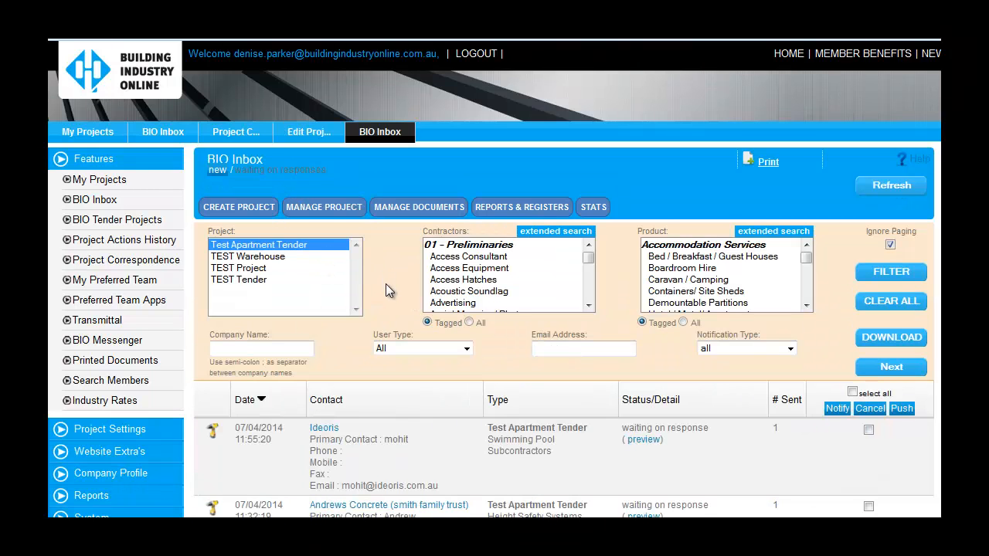
Select the Jae's concreter entry for Concreter and push it onto the project without a message
{"action": "scroll", "coordinate": [564, 329], "scroll_direction": "down", "scroll_amount": 4}
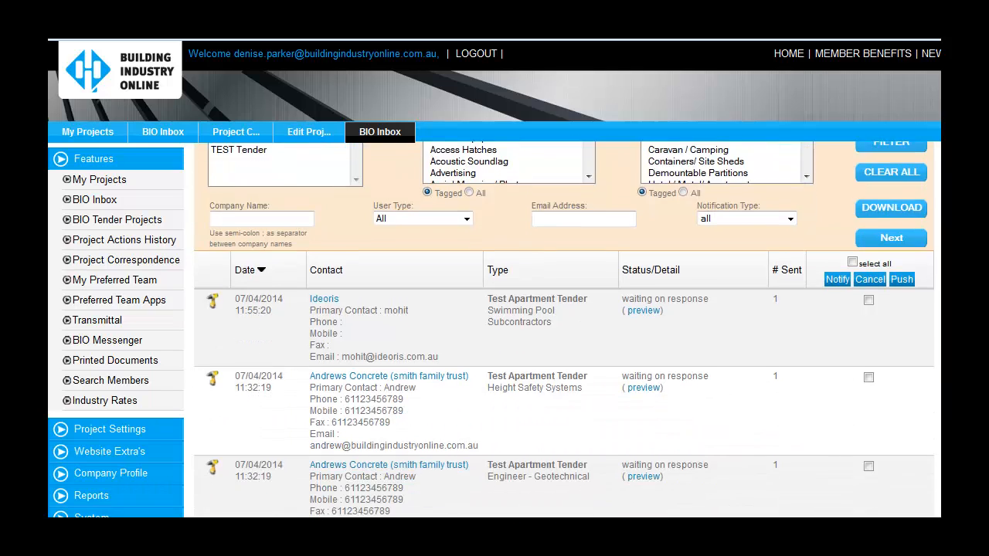
{"action": "scroll", "coordinate": [564, 329], "scroll_direction": "down", "scroll_amount": 3}
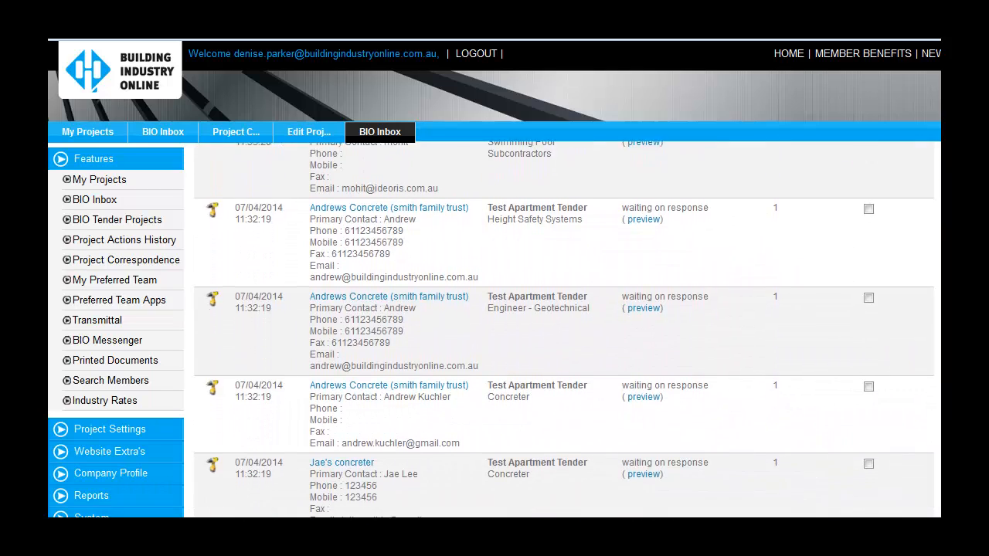
{"action": "scroll", "coordinate": [826, 280], "scroll_direction": "down", "scroll_amount": 1}
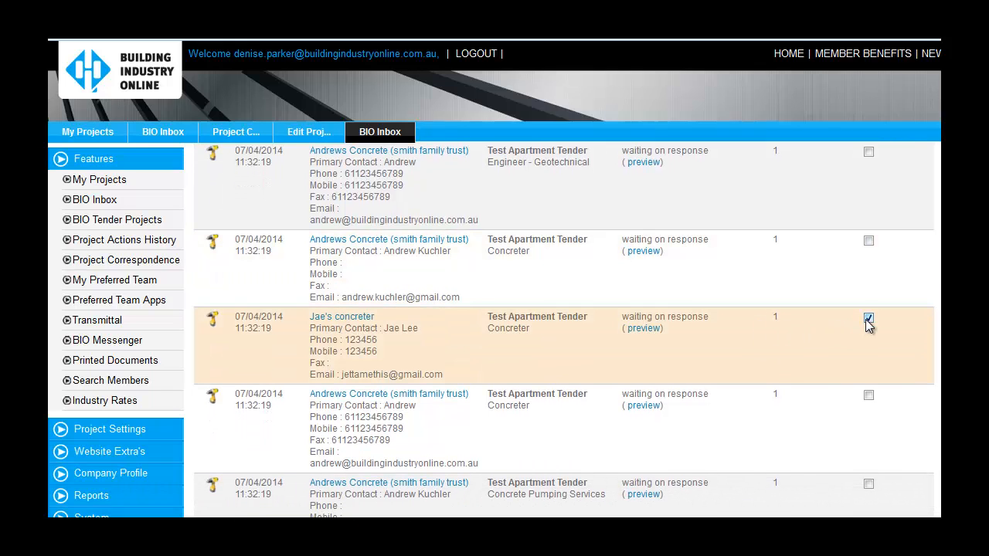
{"action": "scroll", "coordinate": [912, 255], "scroll_direction": "up", "scroll_amount": 8}
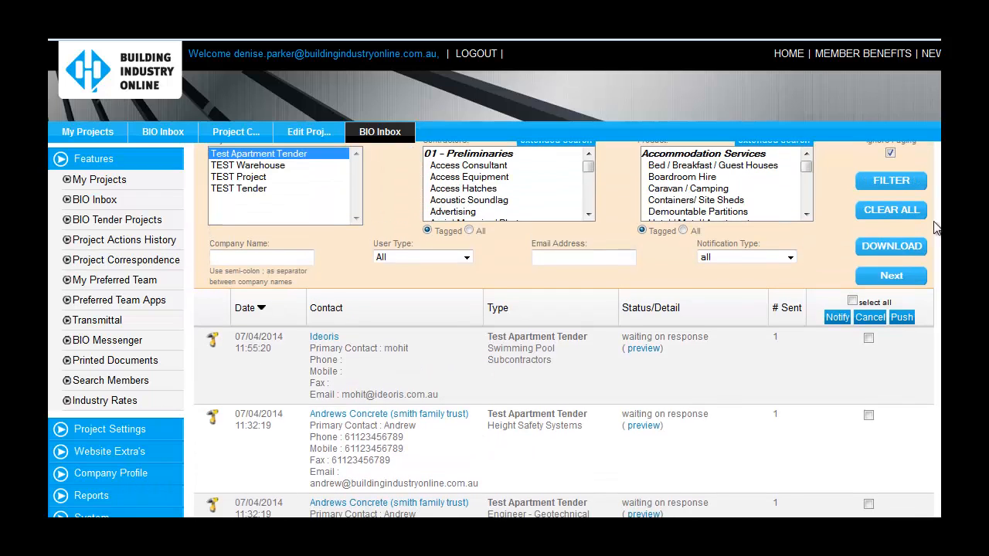
{"action": "left_click", "coordinate": [901, 317]}
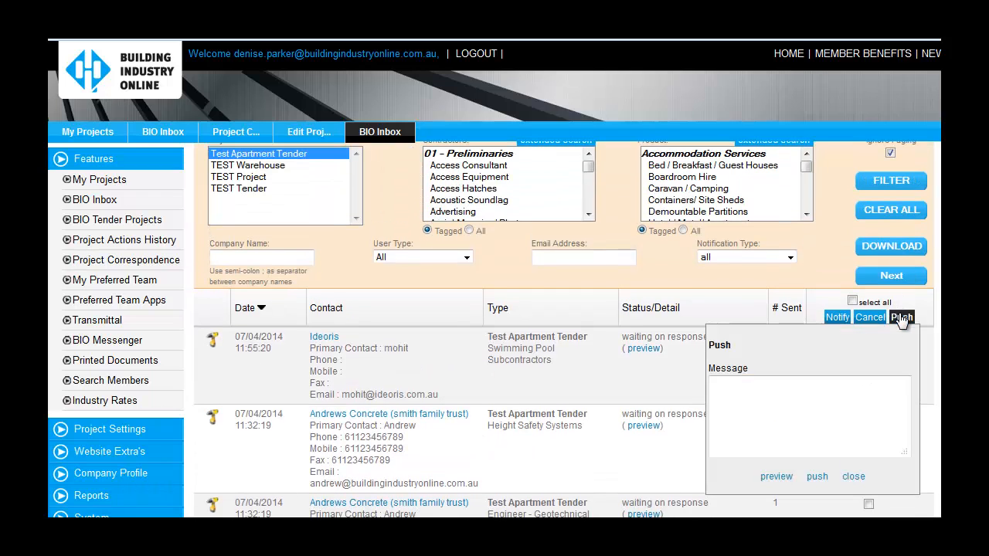
{"action": "left_click", "coordinate": [818, 477]}
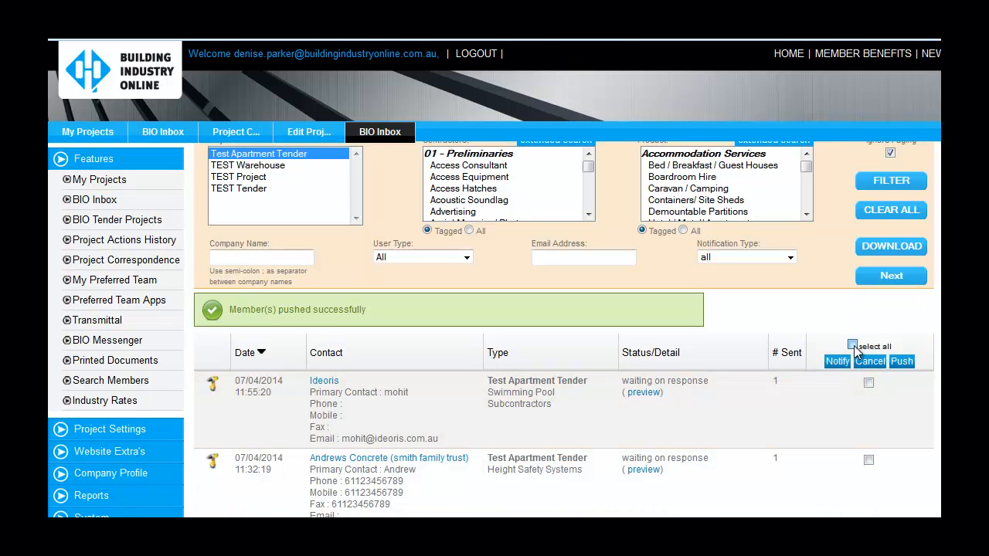
Select all members still waiting on response and renotify them, including the download all link in the Default template email
{"action": "left_click", "coordinate": [837, 361]}
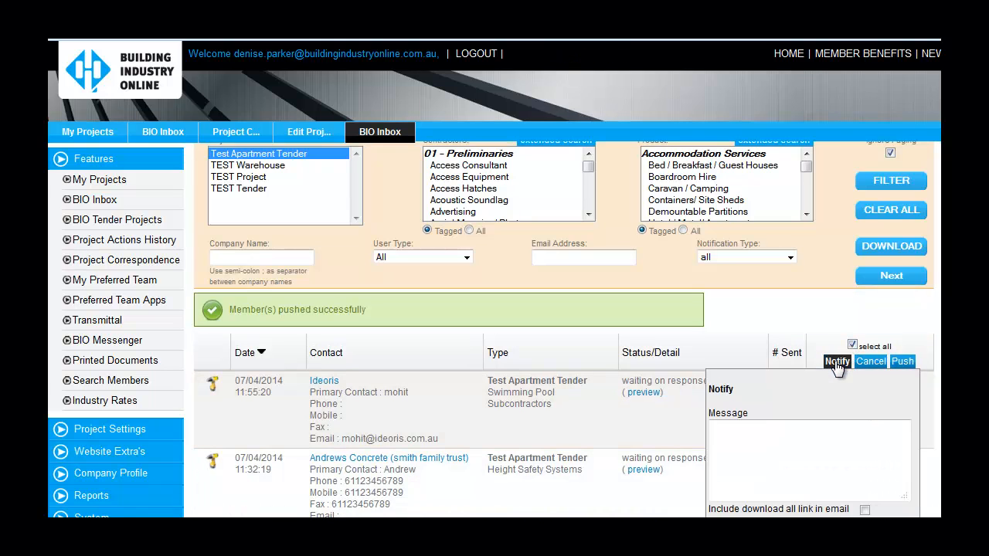
{"action": "scroll", "coordinate": [806, 417], "scroll_direction": "down", "scroll_amount": 1}
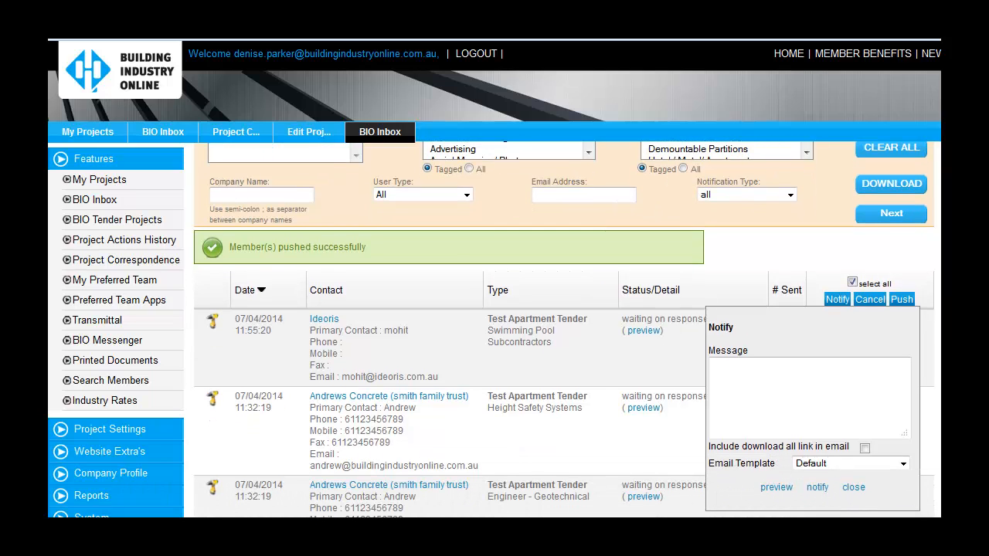
{"action": "left_click", "coordinate": [865, 448]}
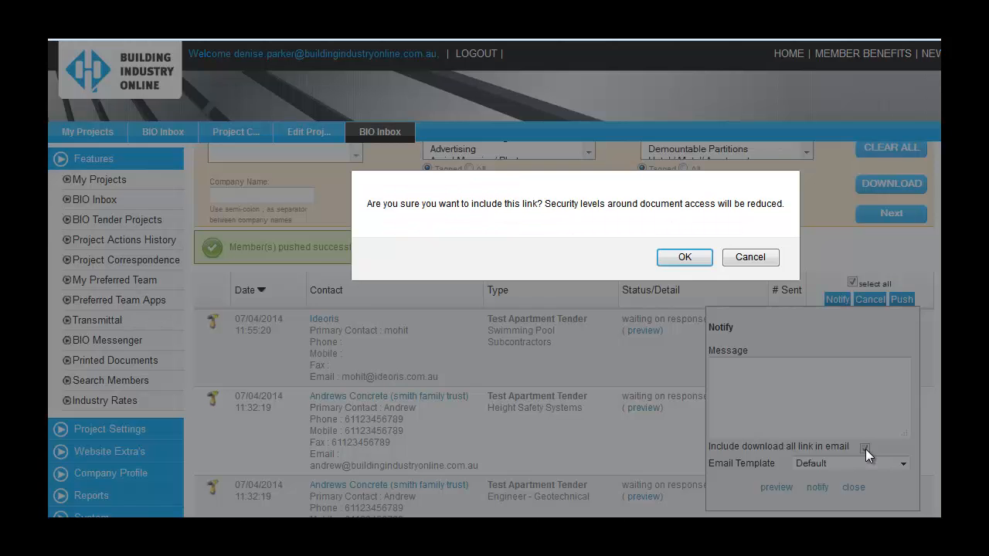
{"action": "left_click", "coordinate": [685, 257]}
{"action": "left_click", "coordinate": [818, 487]}
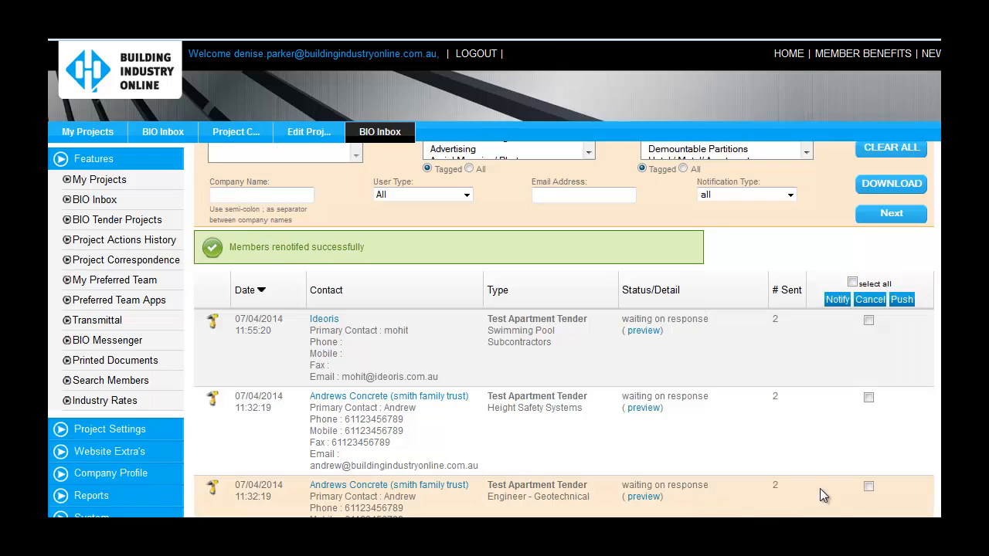
Open the project's Incoming Docs / Quotes list in document management and filter it for all members
{"action": "scroll", "coordinate": [563, 261], "scroll_direction": "up", "scroll_amount": 3}
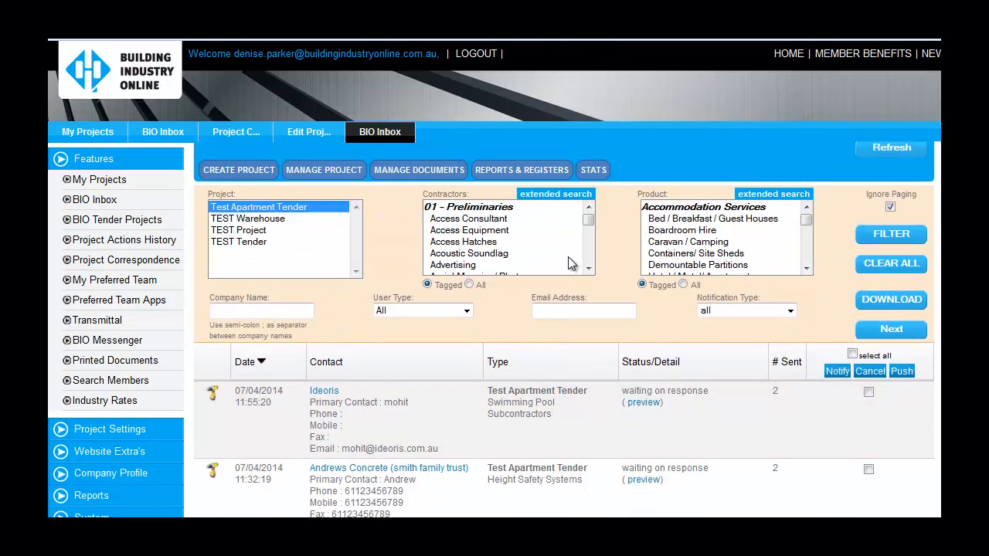
{"action": "left_click", "coordinate": [437, 208]}
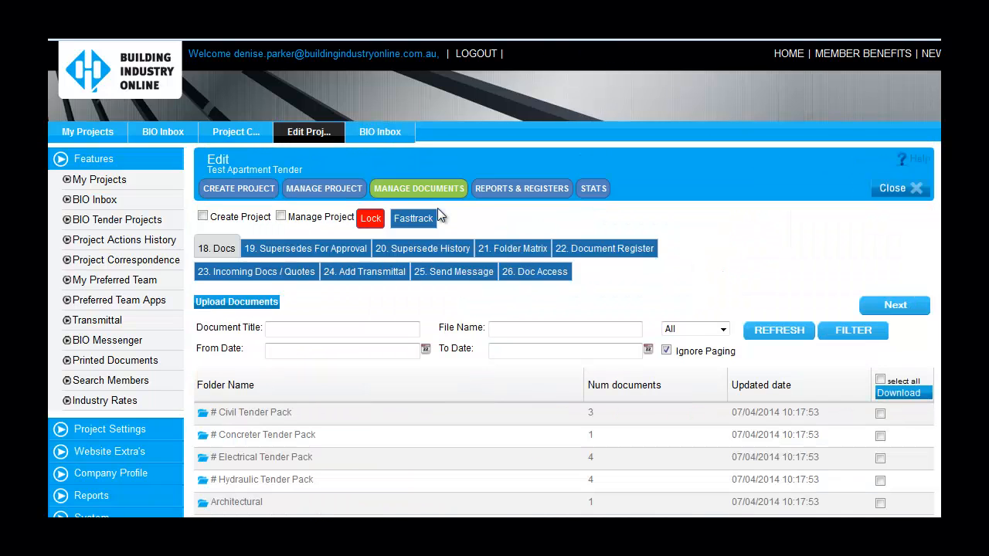
{"action": "left_click", "coordinate": [283, 272]}
{"action": "left_click", "coordinate": [867, 400]}
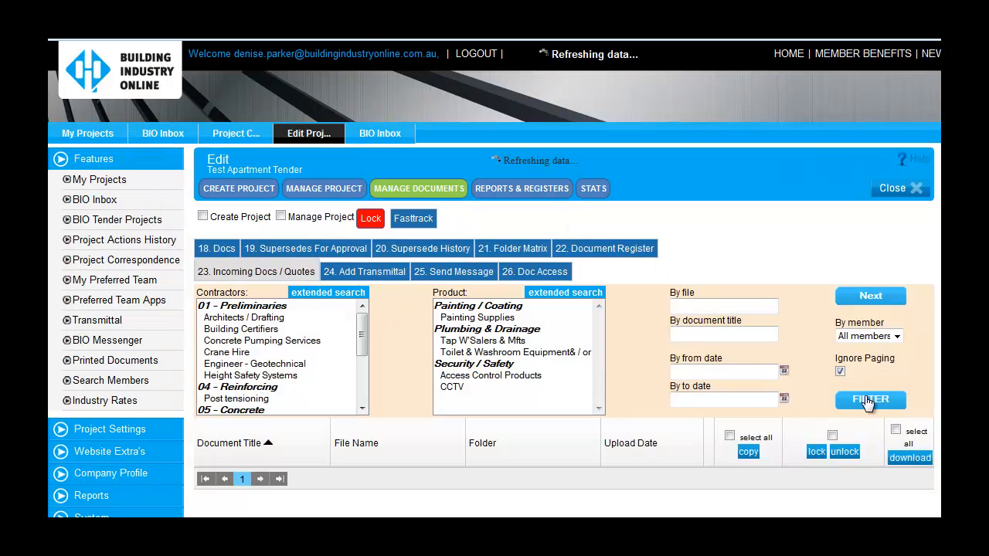
{"action": "scroll", "coordinate": [564, 329], "scroll_direction": "down", "scroll_amount": 1}
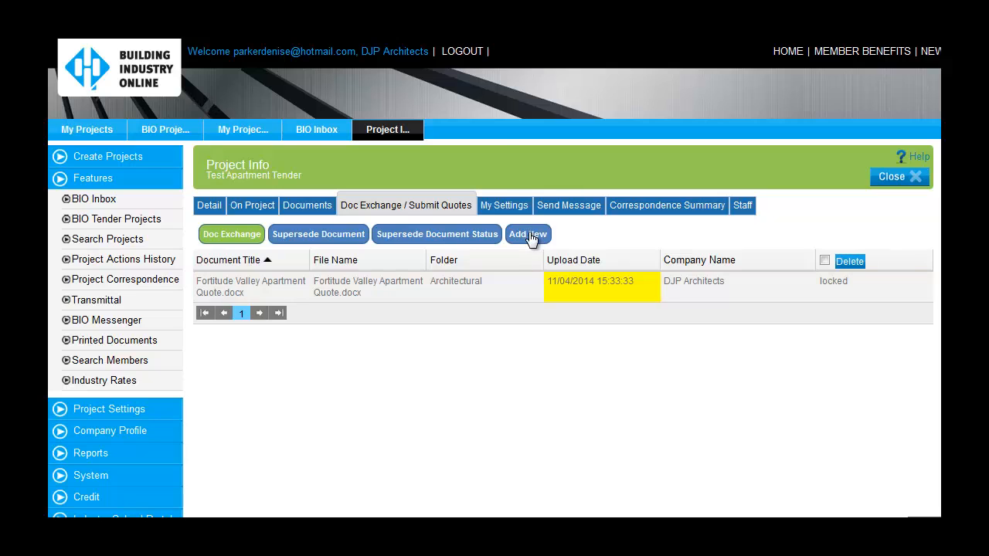
As DJP Architects, upload Site specs.pdf to the project's document exchange with the project owner notified, and close the upload form
{"action": "left_click", "coordinate": [531, 235]}
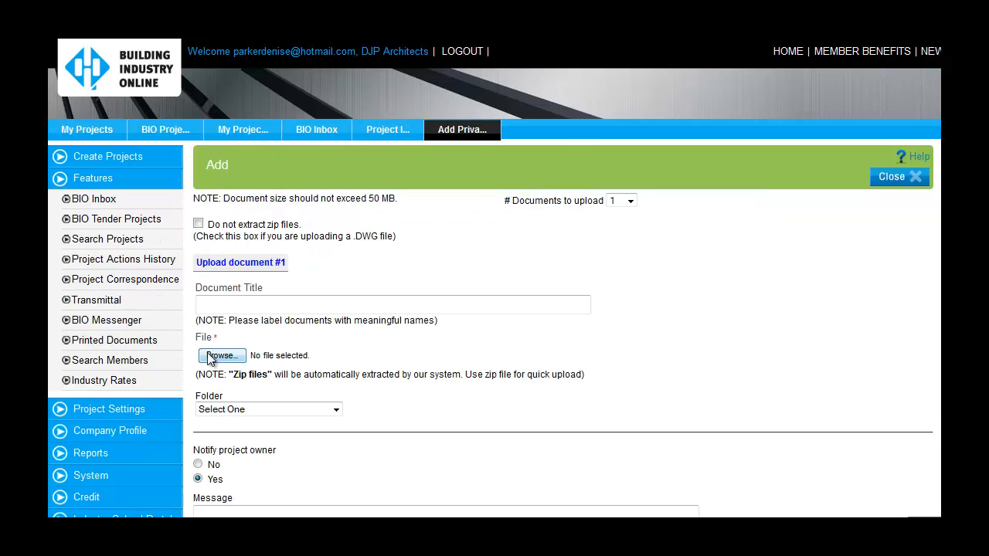
{"action": "left_click", "coordinate": [215, 357]}
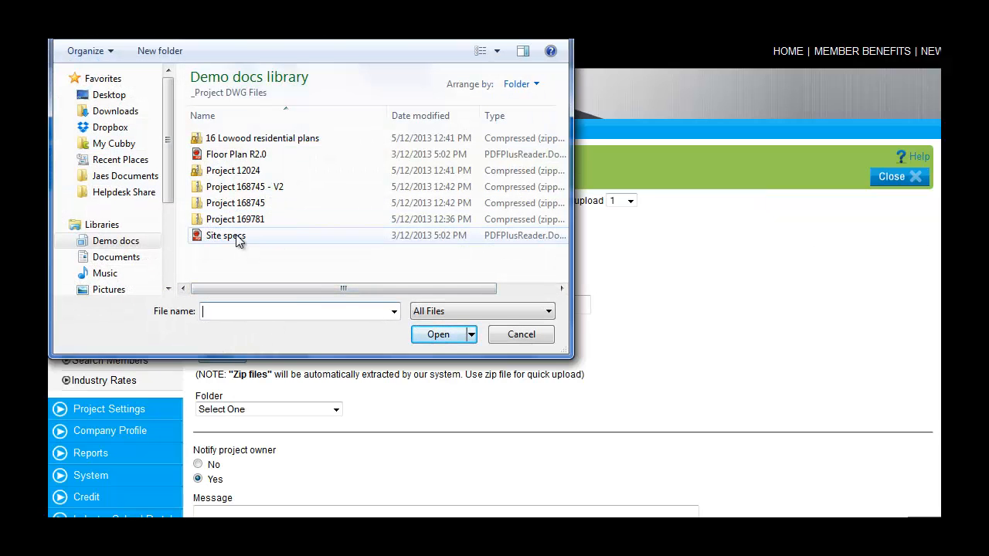
{"action": "double_click", "coordinate": [225, 235]}
{"action": "scroll", "coordinate": [614, 344], "scroll_direction": "down", "scroll_amount": 2}
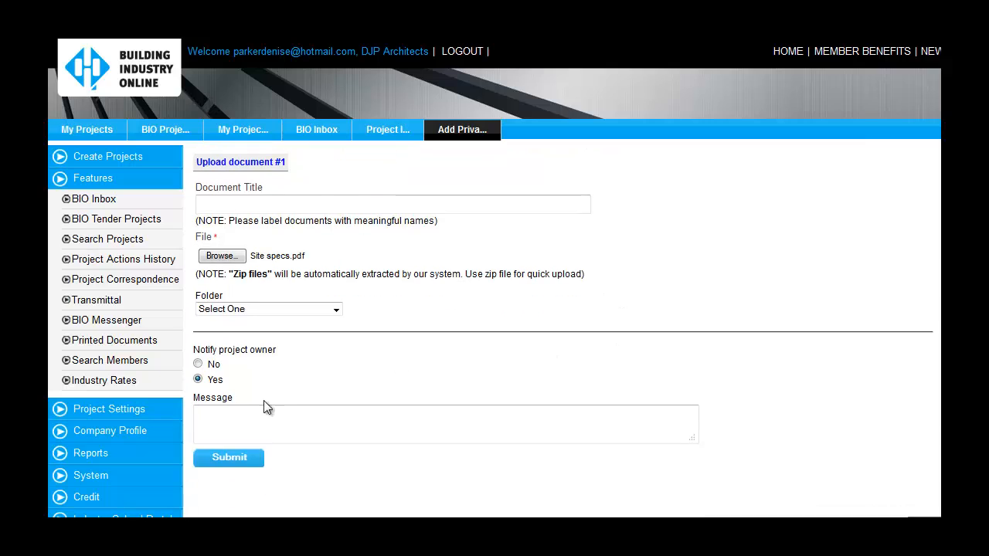
{"action": "left_click", "coordinate": [227, 457]}
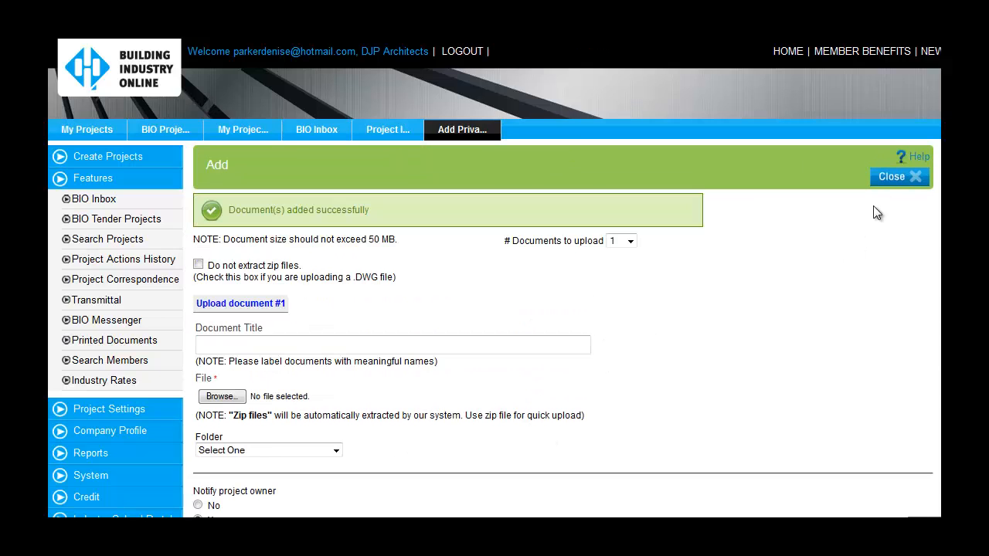
{"action": "left_click", "coordinate": [891, 177]}
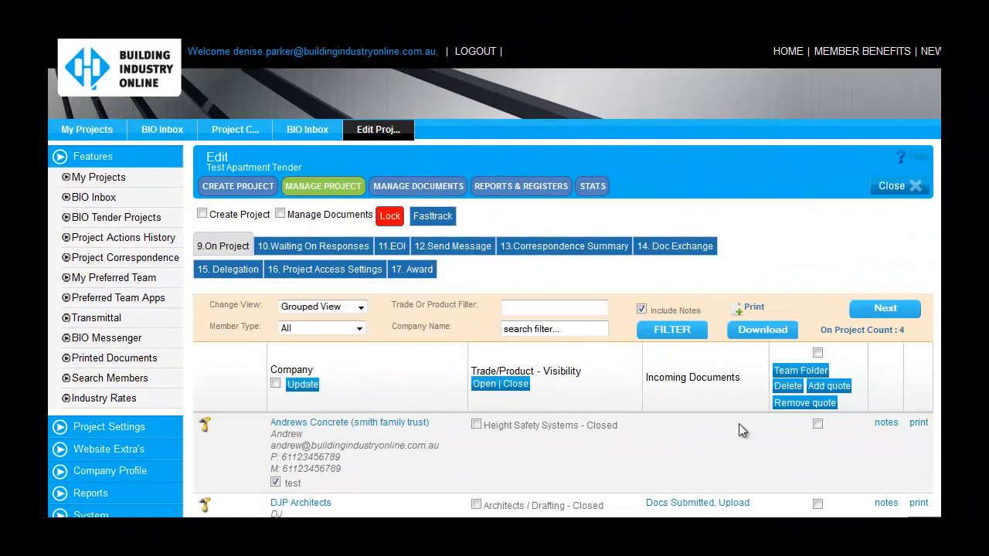
Add a quote for Andrews Concrete's Height Safety Systems entry, upload the Andrew Concrete Quote file from the Quotes folder, and close the form
{"action": "left_click", "coordinate": [818, 425]}
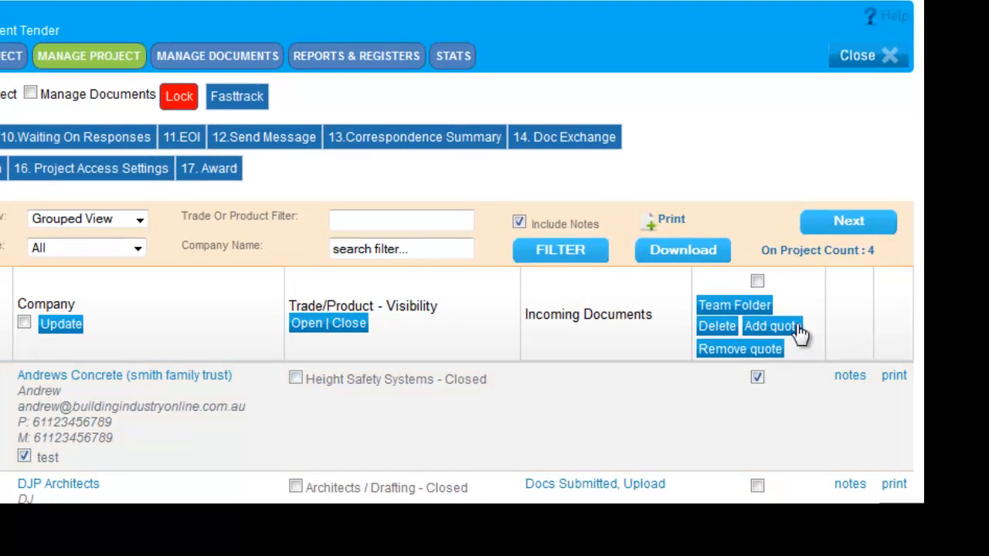
{"action": "left_click", "coordinate": [796, 328]}
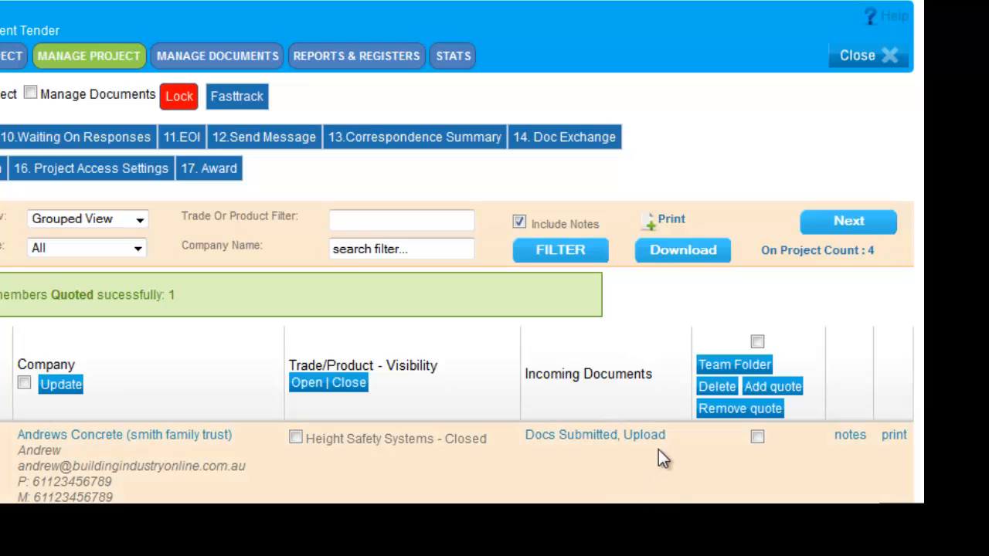
{"action": "left_click", "coordinate": [655, 436]}
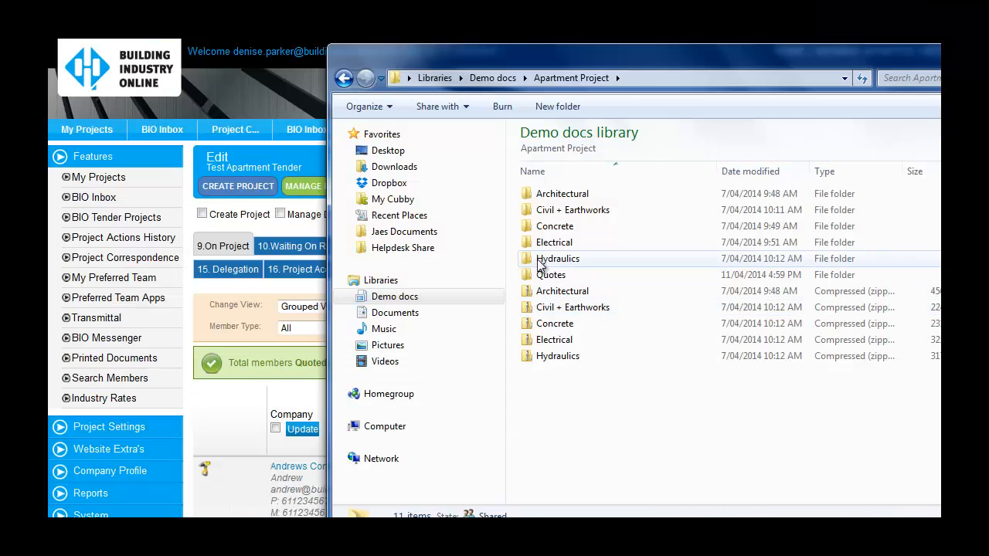
{"action": "double_click", "coordinate": [546, 276]}
{"action": "double_click", "coordinate": [573, 193]}
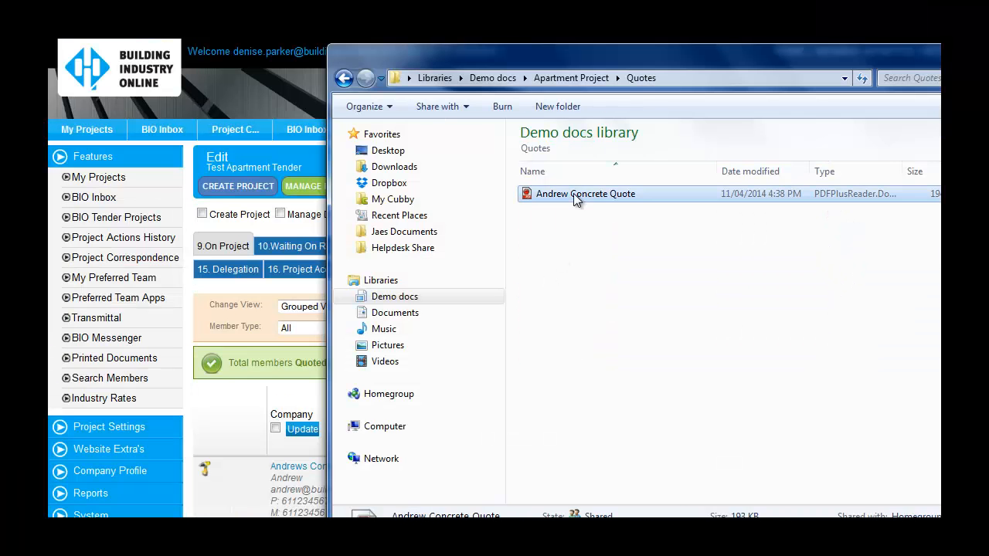
{"action": "scroll", "coordinate": [766, 328], "scroll_direction": "down", "scroll_amount": 3}
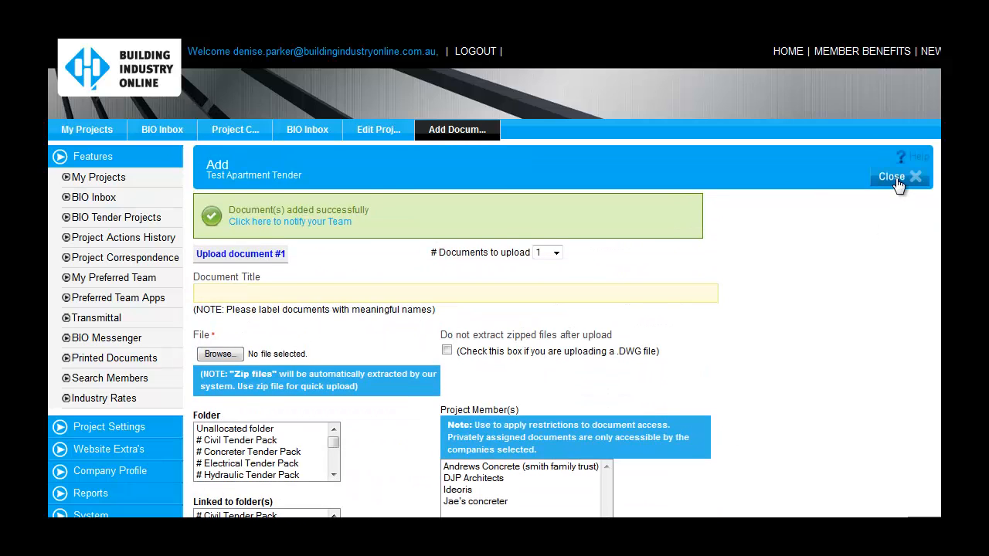
{"action": "left_click", "coordinate": [894, 177]}
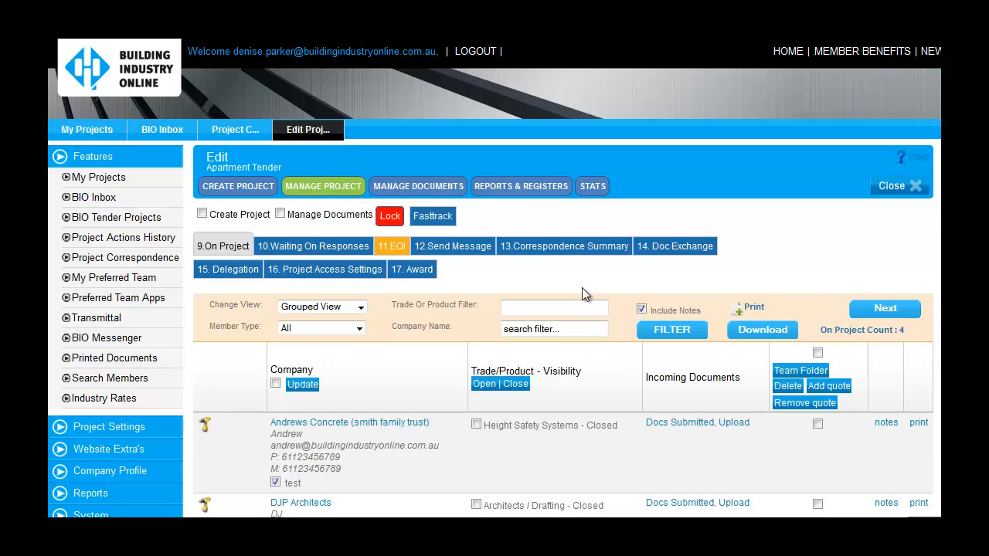
Open the project's expressions of interest and allow the Building Certifiers applicant using the Default email template
{"action": "left_click", "coordinate": [396, 246]}
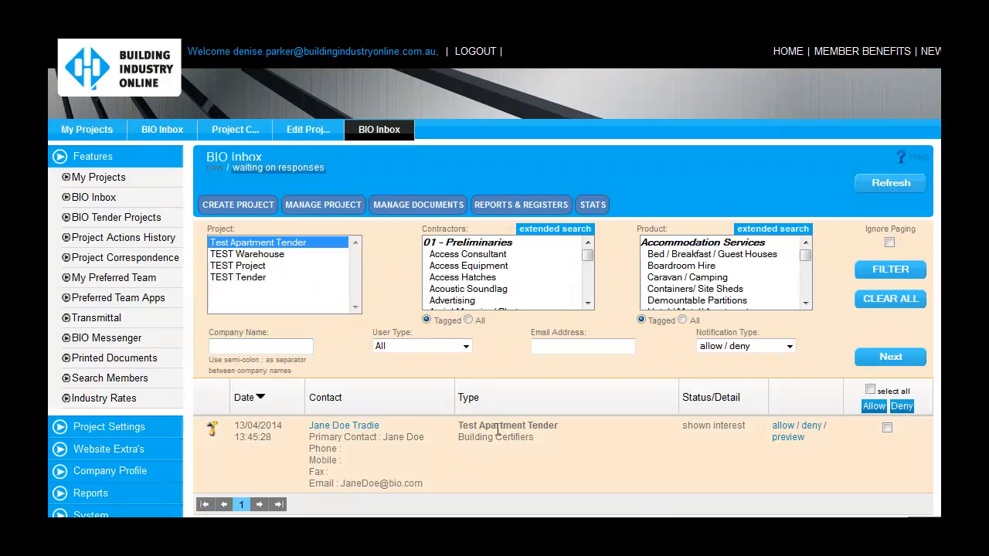
{"action": "left_click", "coordinate": [887, 429]}
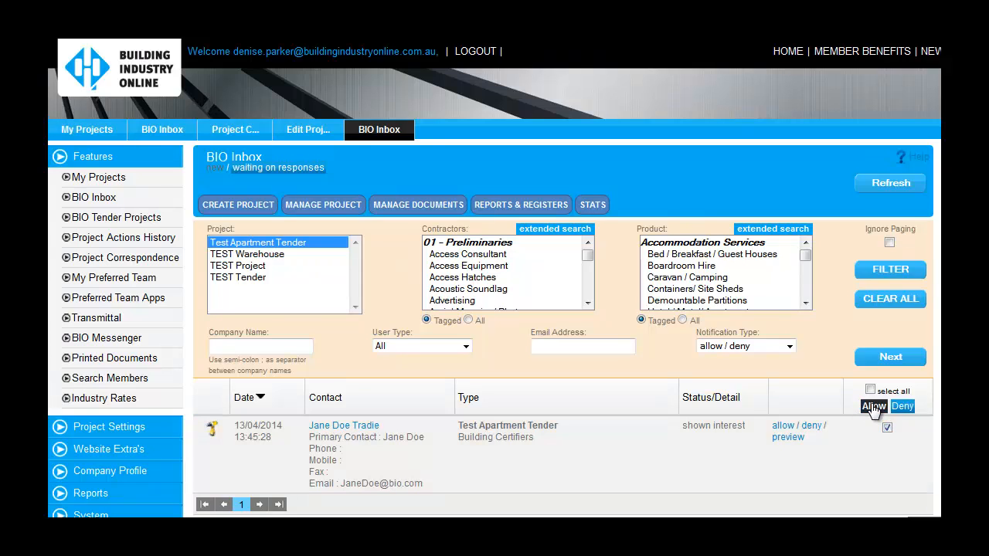
{"action": "left_click", "coordinate": [873, 407]}
{"action": "scroll", "coordinate": [748, 410], "scroll_direction": "down", "scroll_amount": 3}
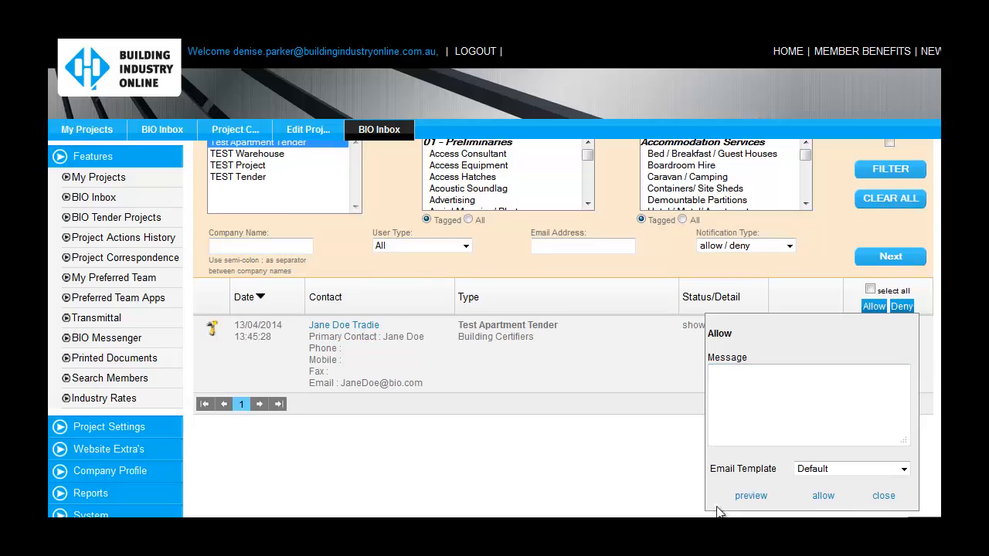
{"action": "left_click", "coordinate": [823, 497]}
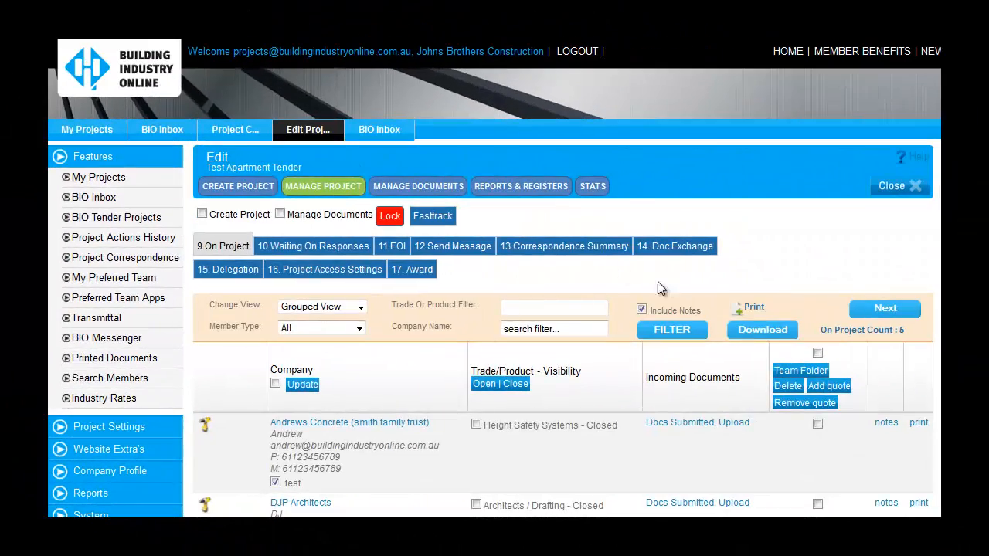
Open the project's Correspondence Summary and view MEMO #1 from DJP Architects about the site specs questions
{"action": "left_click", "coordinate": [600, 246]}
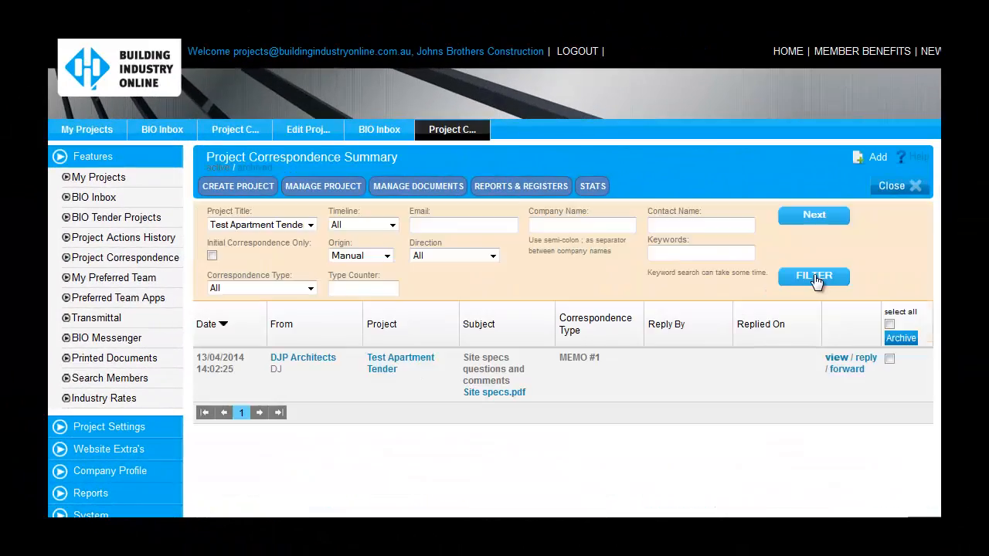
{"action": "left_click", "coordinate": [837, 357]}
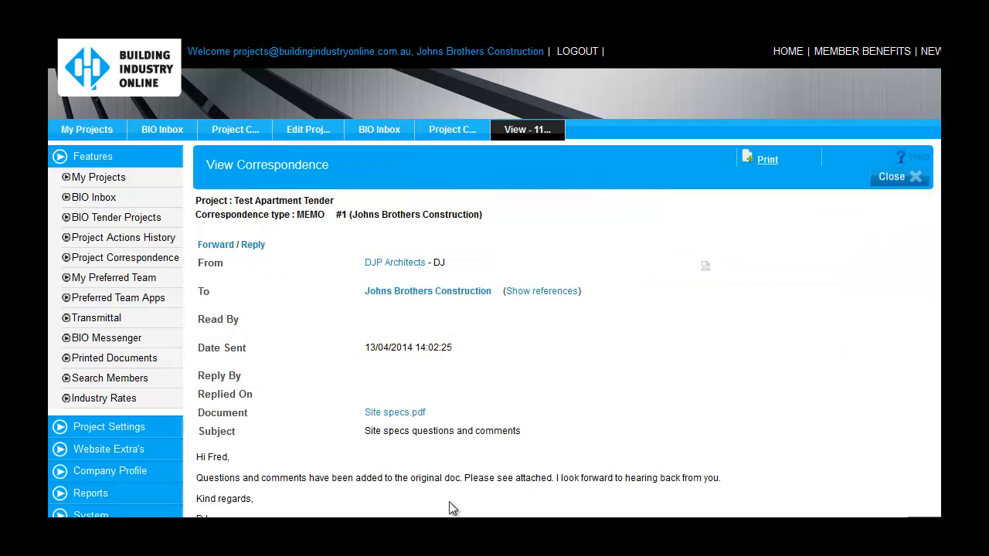
{"action": "scroll", "coordinate": [452, 509], "scroll_direction": "down", "scroll_amount": 2}
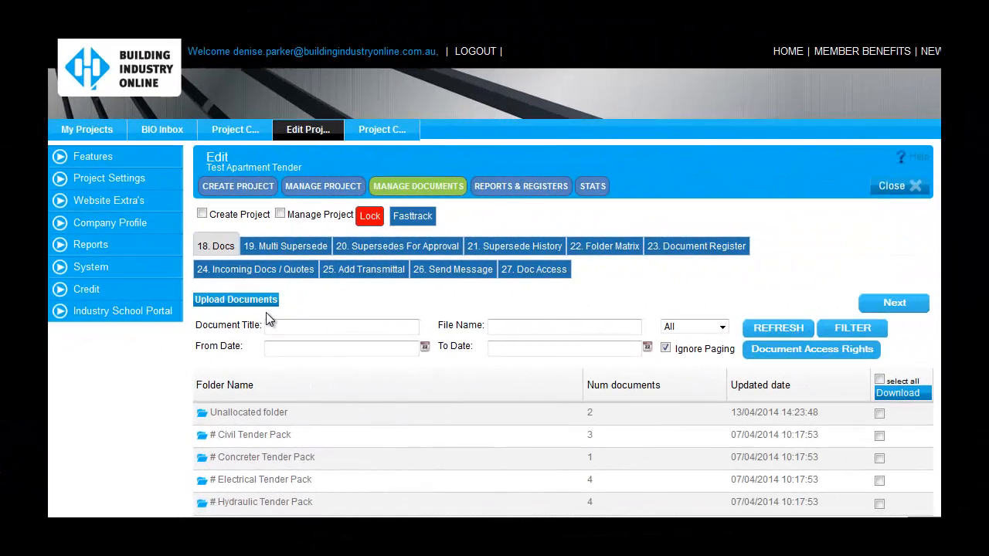
Upload Revised specs.pdf to the project's documents, placing it in the Addendum 1 folder
{"action": "left_click", "coordinate": [255, 302]}
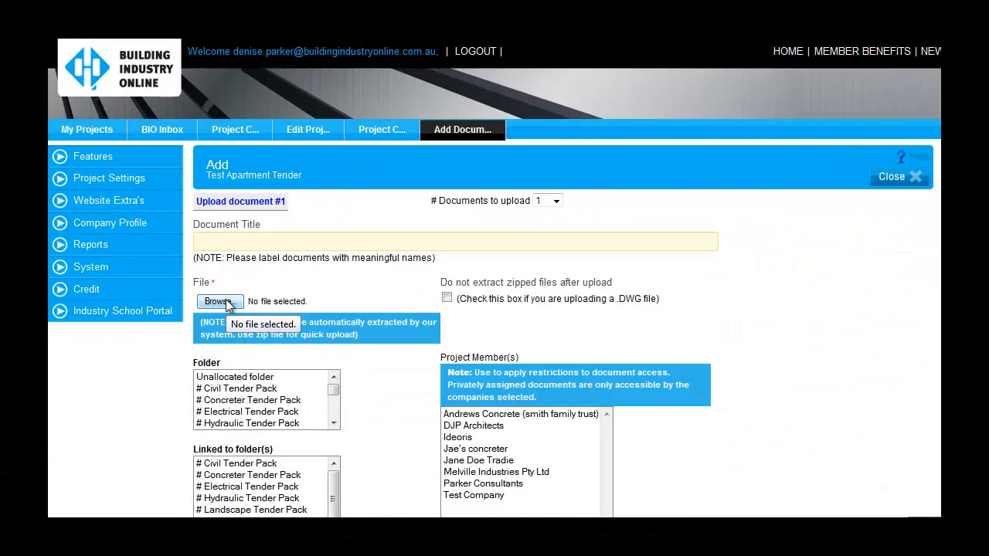
{"action": "left_click", "coordinate": [218, 302]}
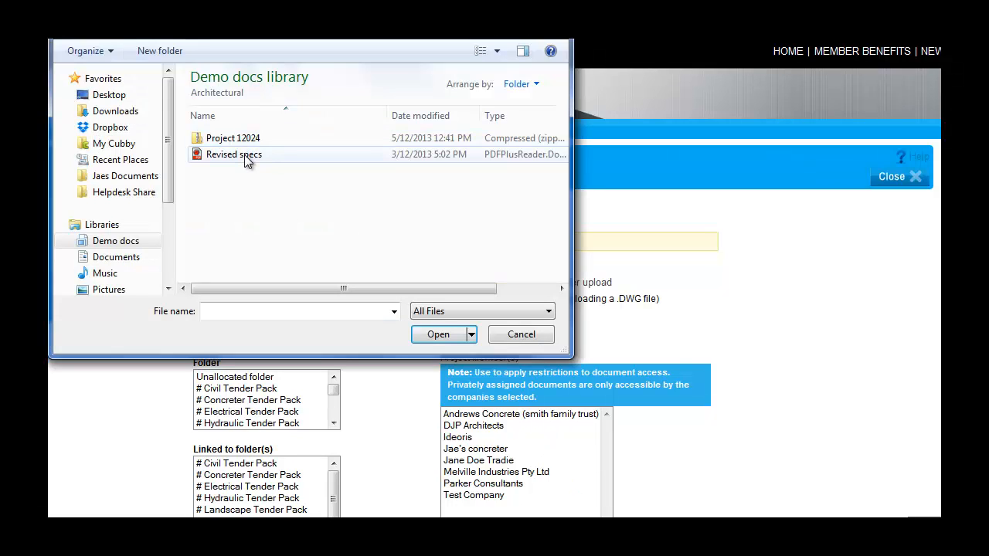
{"action": "double_click", "coordinate": [244, 155]}
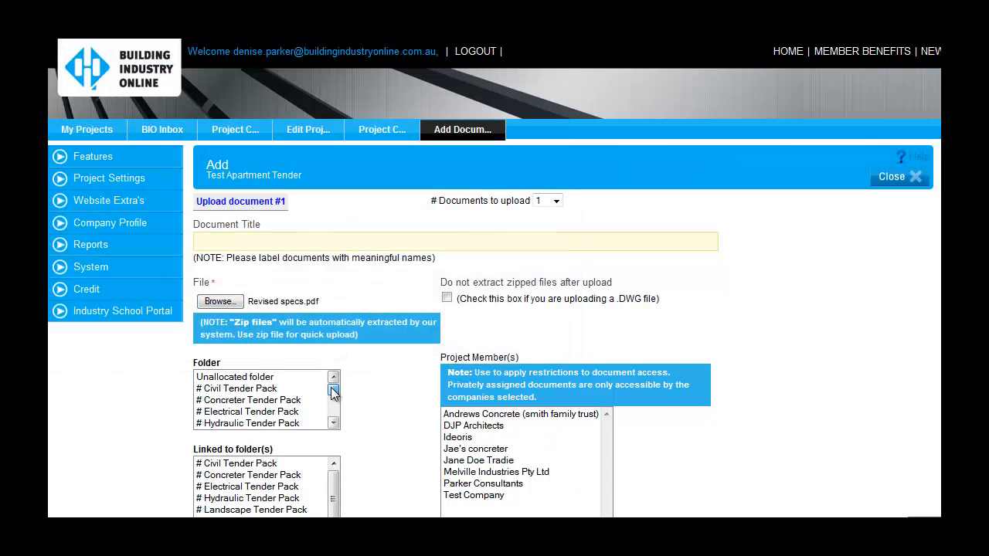
{"action": "scroll", "coordinate": [333, 393], "scroll_direction": "down", "scroll_amount": 2}
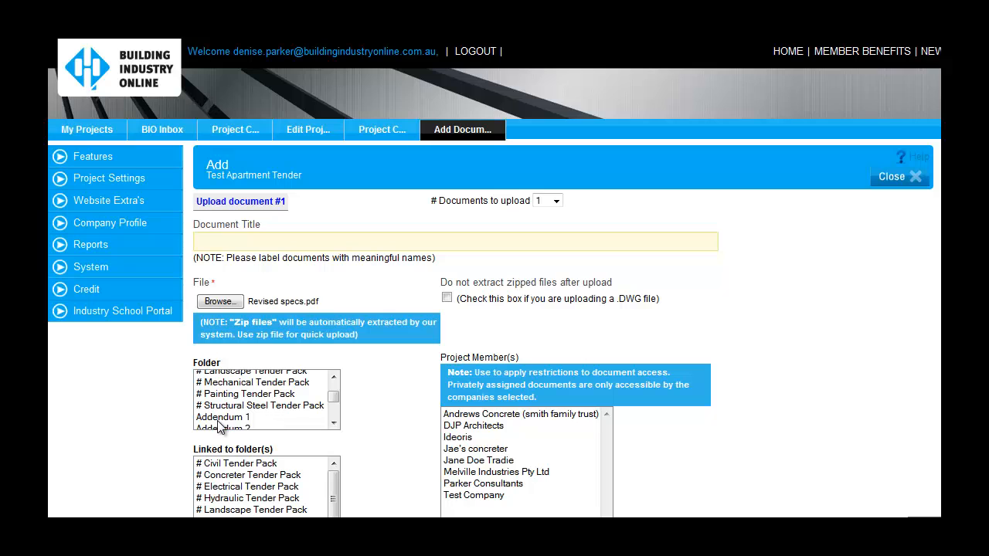
{"action": "left_click", "coordinate": [217, 420]}
{"action": "scroll", "coordinate": [382, 433], "scroll_direction": "down", "scroll_amount": 3}
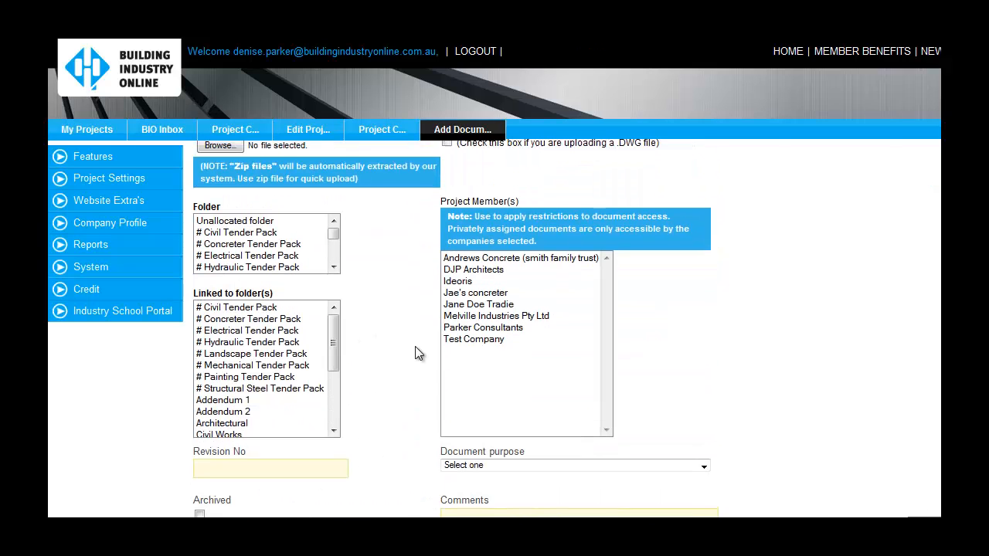
{"action": "left_click", "coordinate": [753, 138]}
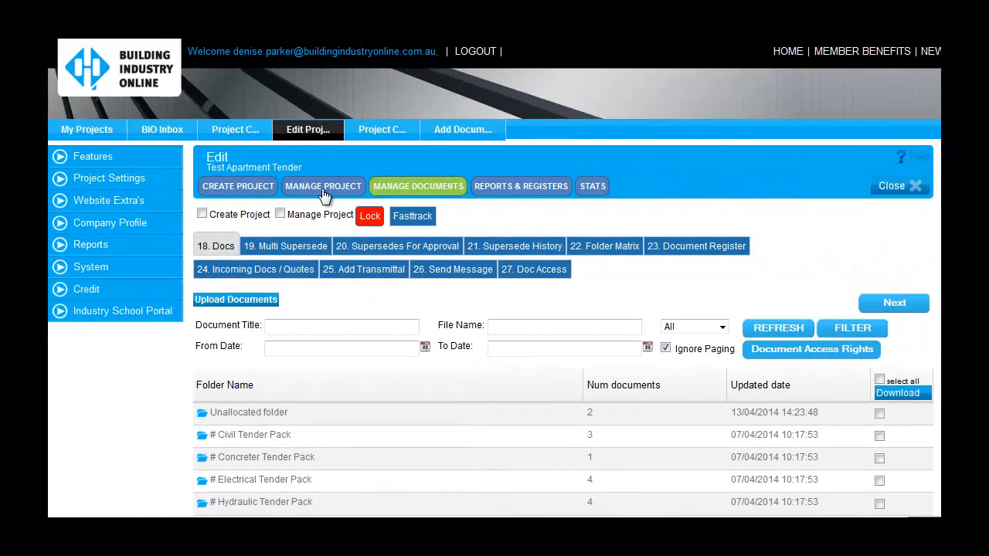
Start a new transmittal with reply-by date 21/04/2014 and include Revised specs.pdf from the Addendum 1 folder
{"action": "left_click", "coordinate": [388, 269]}
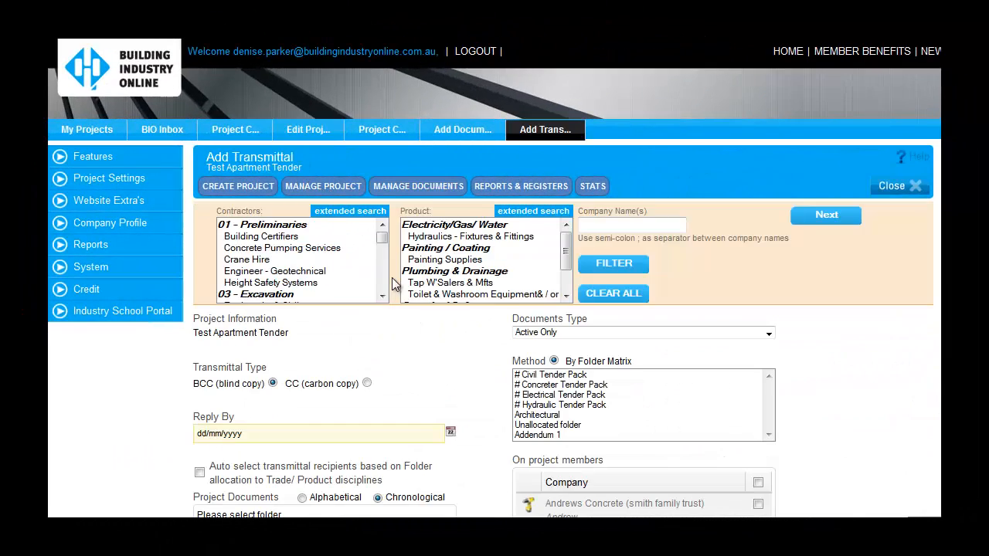
{"action": "left_click", "coordinate": [450, 433]}
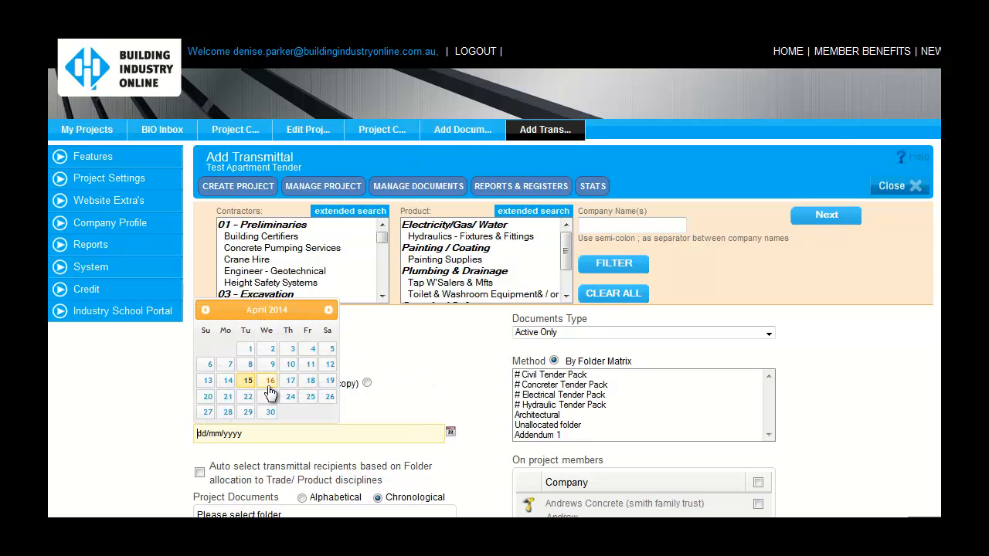
{"action": "left_click", "coordinate": [227, 397]}
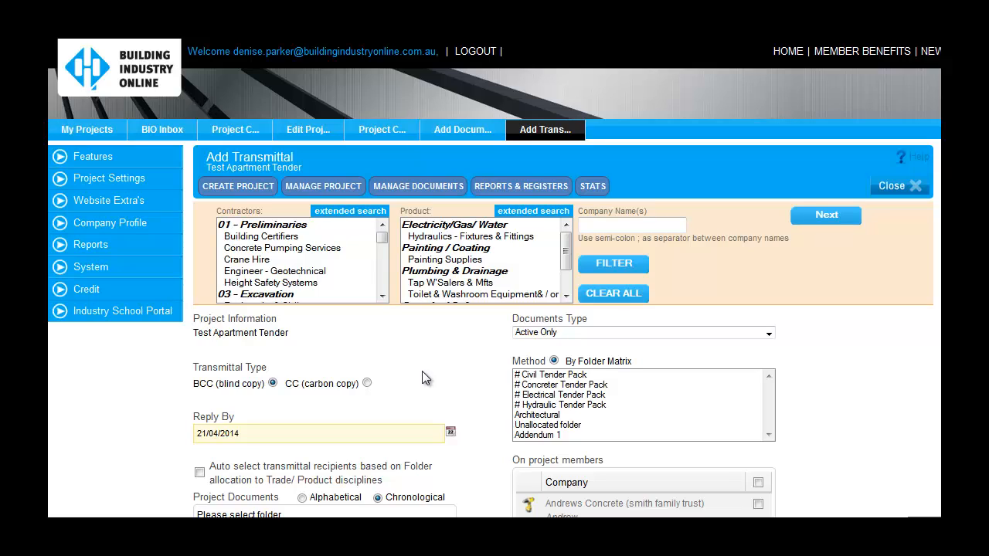
{"action": "left_click", "coordinate": [541, 435]}
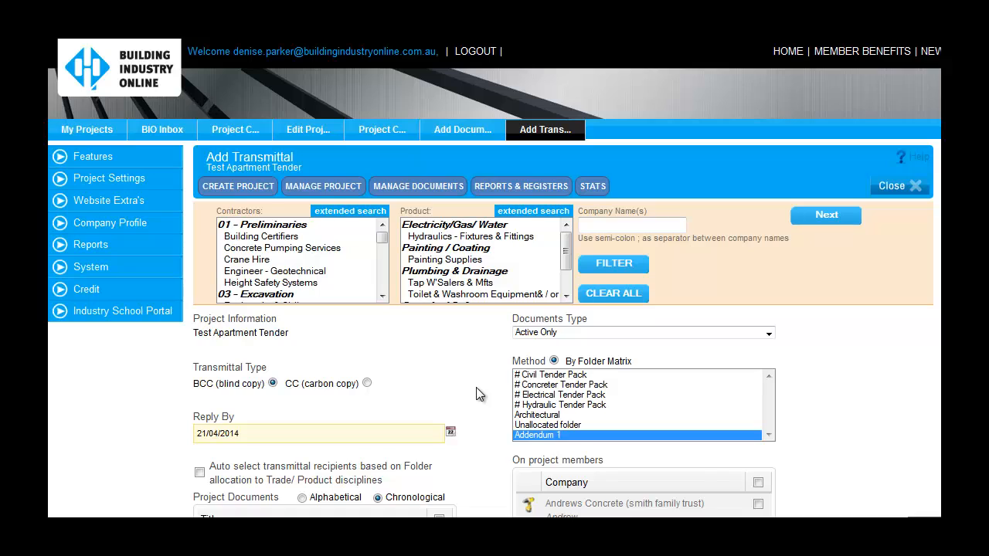
{"action": "scroll", "coordinate": [476, 388], "scroll_direction": "down", "scroll_amount": 2}
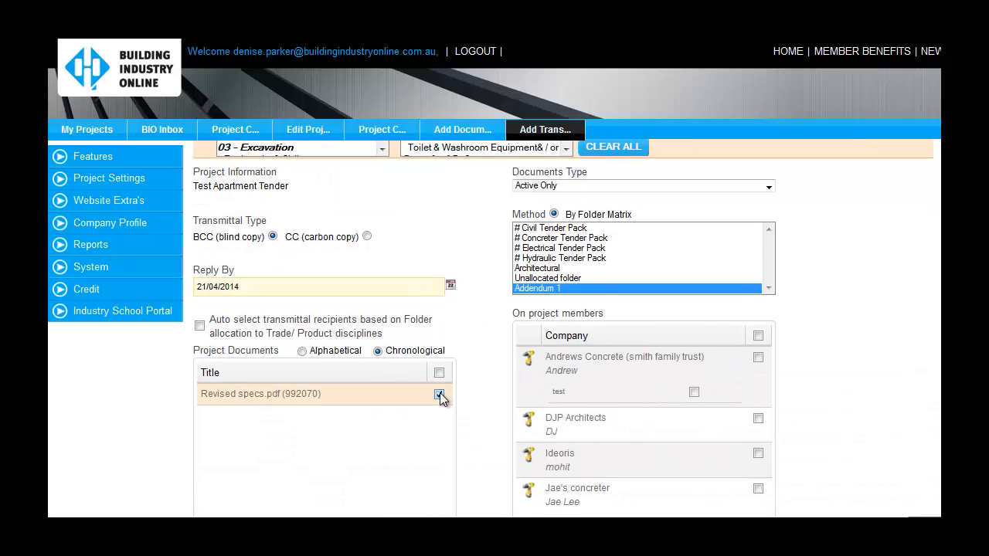
{"action": "scroll", "coordinate": [480, 397], "scroll_direction": "down", "scroll_amount": 1}
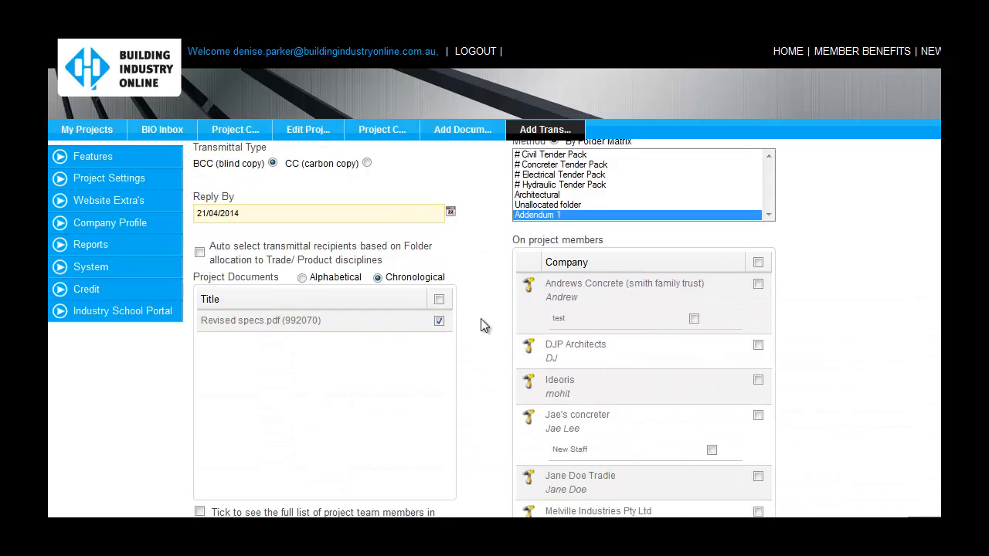
Find the Concreter trade through the extended contractor search for "concreter" and filter the transmittal's project members by it
{"action": "scroll", "coordinate": [481, 325], "scroll_direction": "up", "scroll_amount": 3}
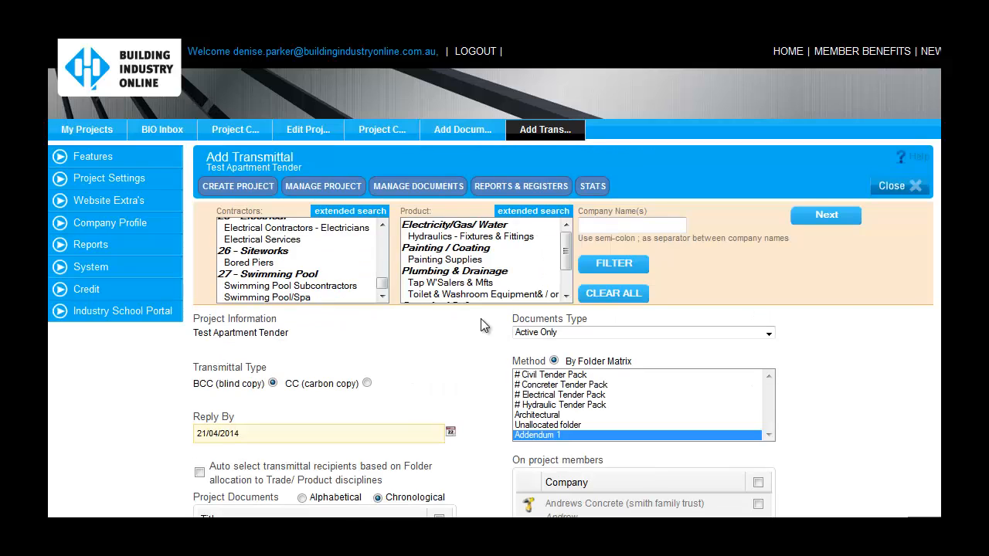
{"action": "left_click", "coordinate": [370, 212]}
{"action": "left_click", "coordinate": [322, 262]}
{"action": "type", "text": "concreter"}
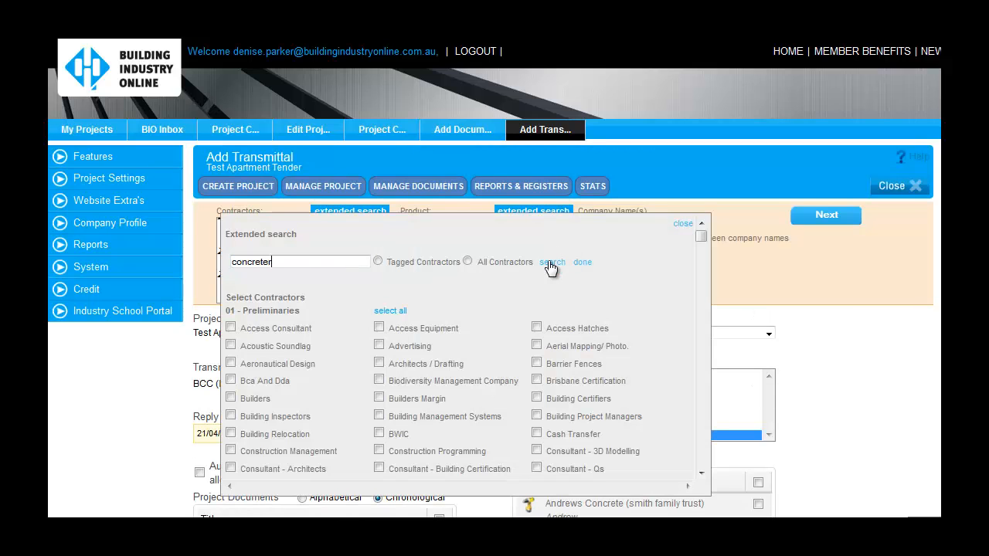
{"action": "left_click", "coordinate": [553, 262]}
{"action": "left_click", "coordinate": [231, 327]}
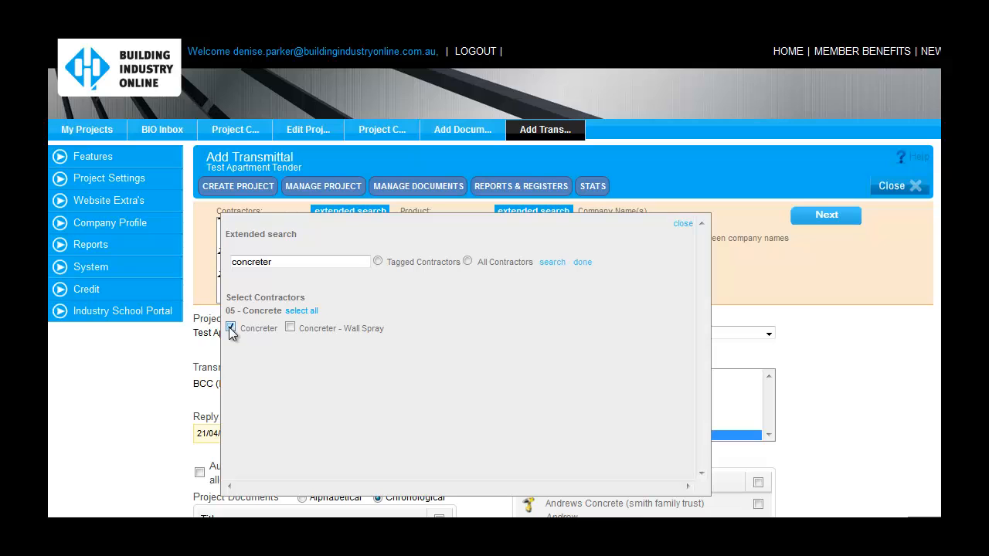
{"action": "left_click", "coordinate": [584, 263]}
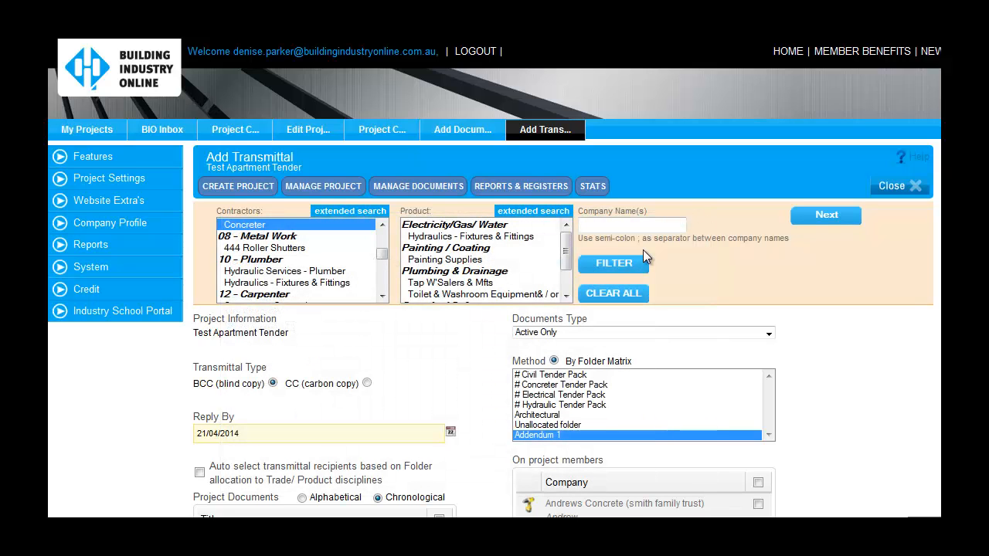
{"action": "left_click", "coordinate": [618, 263]}
{"action": "scroll", "coordinate": [456, 343], "scroll_direction": "down", "scroll_amount": 2}
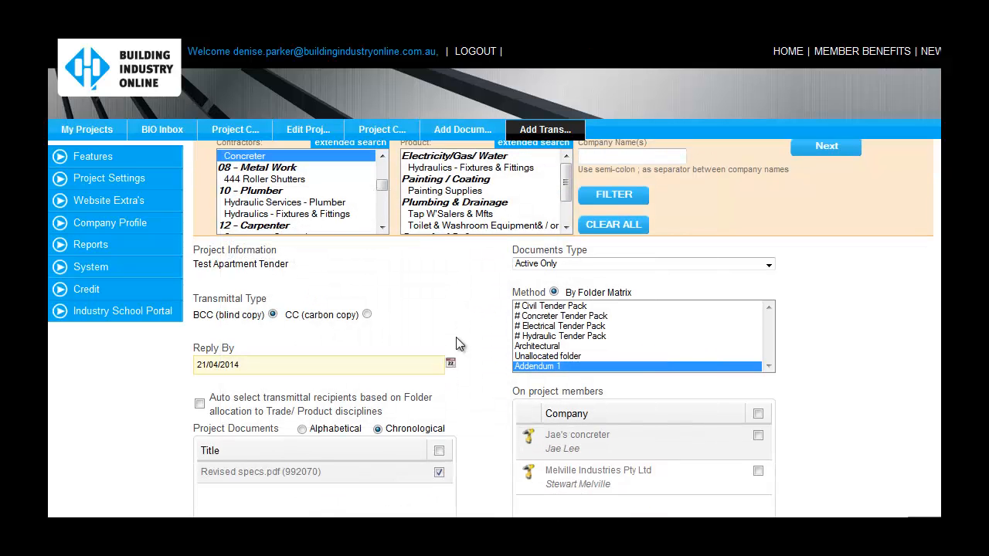
Deselect the Concreter trade and reapply the filter to the transmittal's project members
{"action": "scroll", "coordinate": [407, 276], "scroll_direction": "up", "scroll_amount": 1}
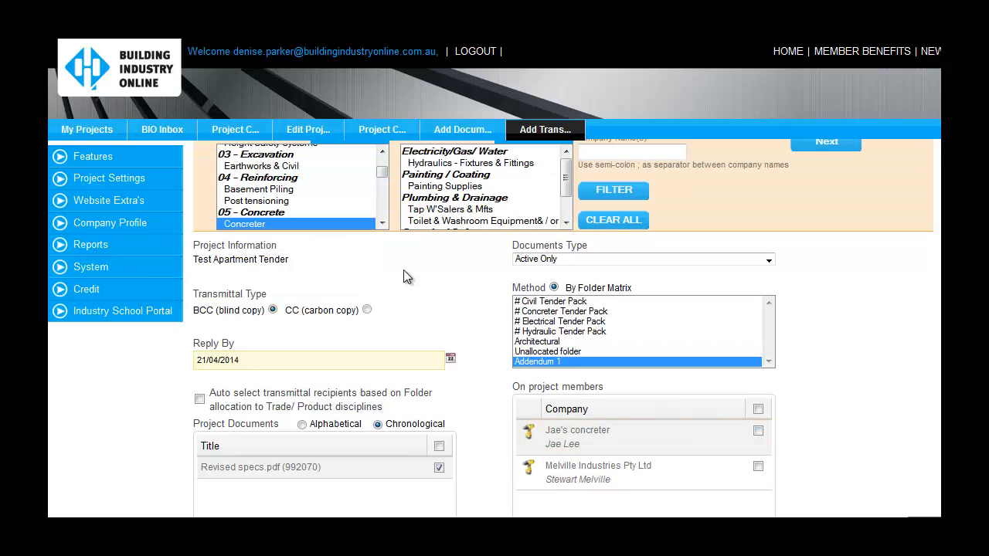
{"action": "left_click", "coordinate": [345, 225], "text": "ctrl"}
{"action": "left_click", "coordinate": [604, 195]}
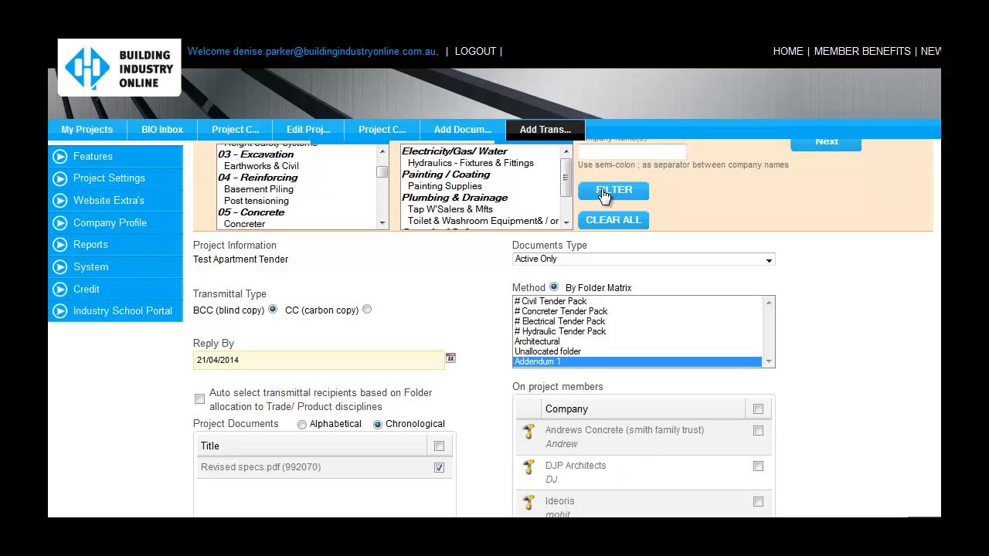
Auto-select recipients by folder allocation, show the full team list under Waiting on Response, and select all its companies and all staff members
{"action": "left_click", "coordinate": [199, 399]}
{"action": "scroll", "coordinate": [815, 394], "scroll_direction": "down", "scroll_amount": 3}
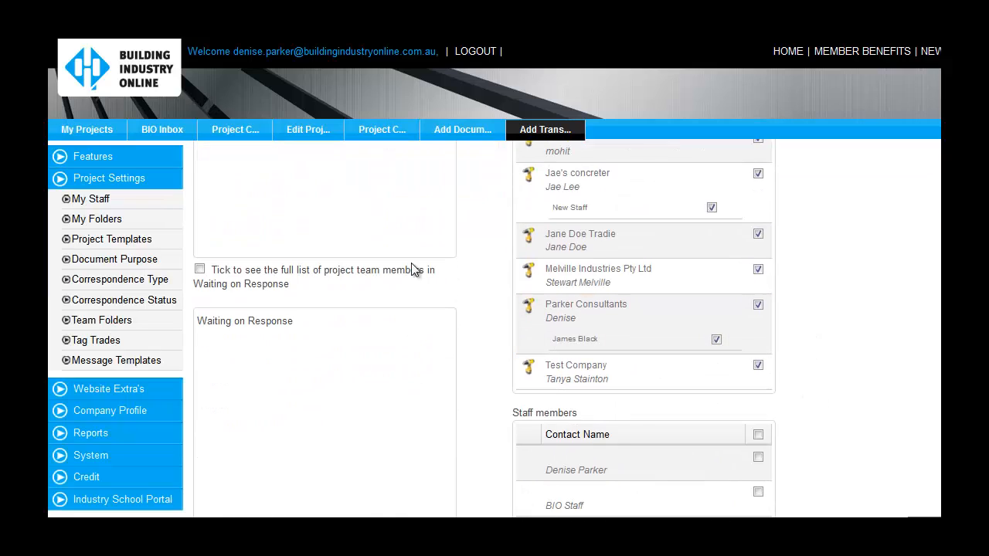
{"action": "left_click", "coordinate": [200, 270]}
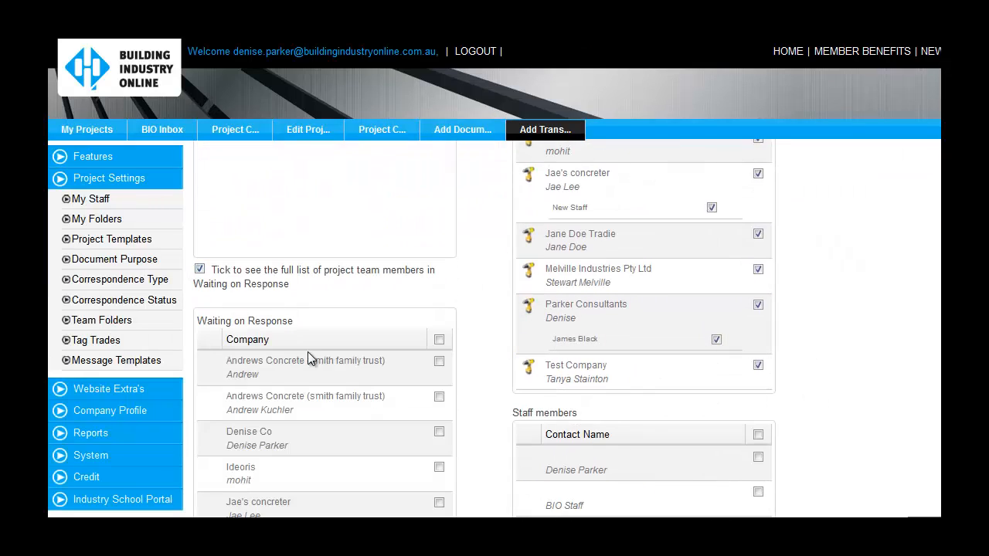
{"action": "left_click", "coordinate": [439, 340]}
{"action": "scroll", "coordinate": [813, 434], "scroll_direction": "down", "scroll_amount": 6}
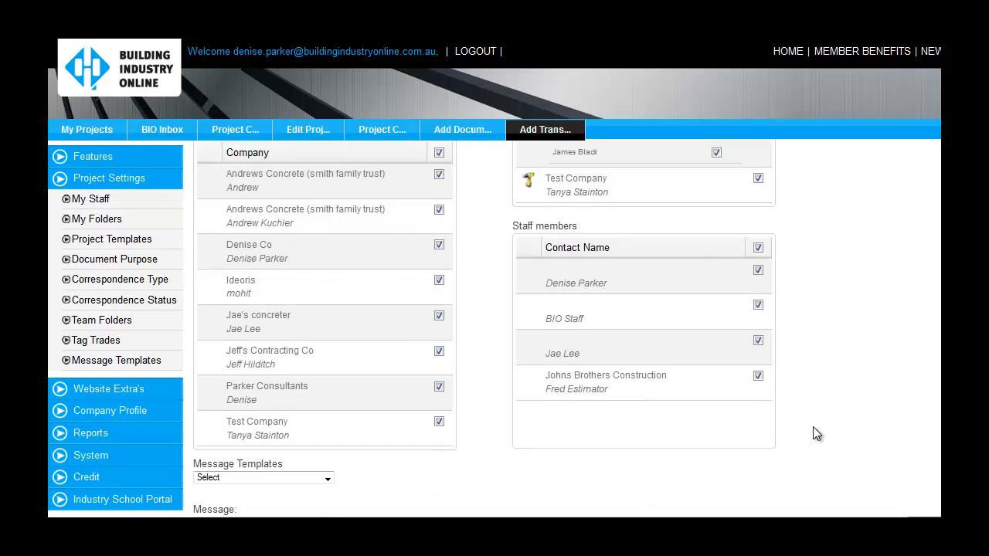
Send the transmittal with the message "Please acknowledge the addendum and respond with any questions/comments by the reply date. Thank you!"
{"action": "left_click", "coordinate": [248, 376]}
{"action": "type", "text": "Please "}
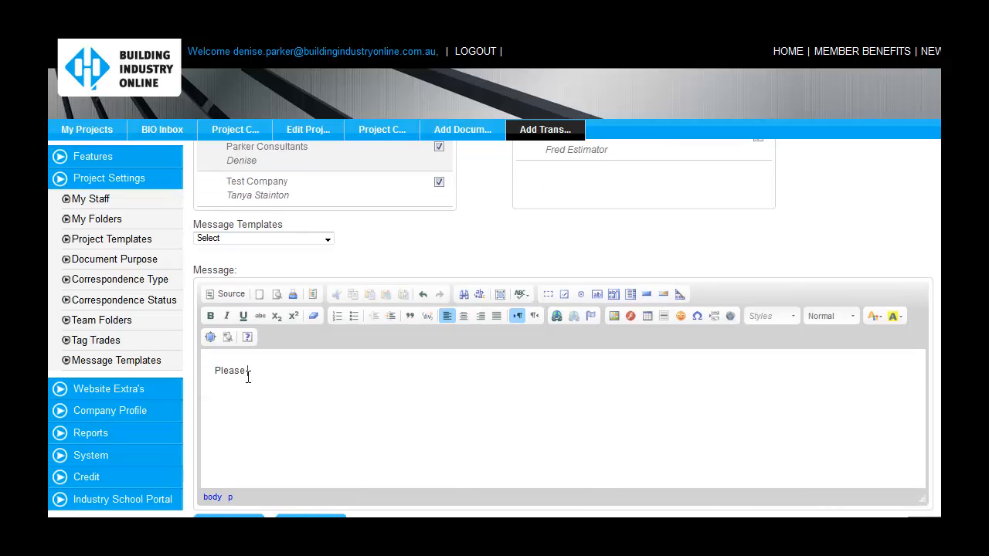
{"action": "type", "text": "acknowledge the addendum an"}
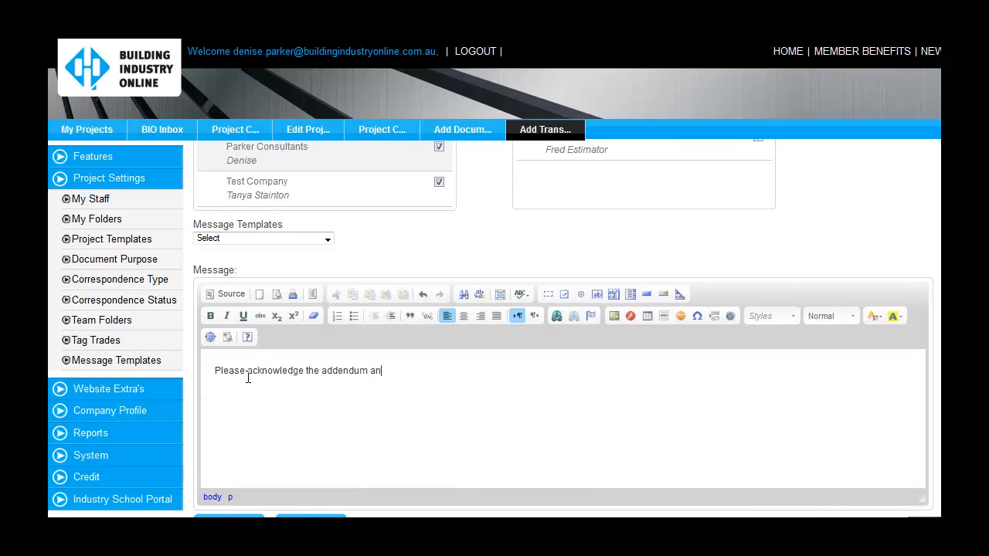
{"action": "type", "text": "d respond with any questions/co"}
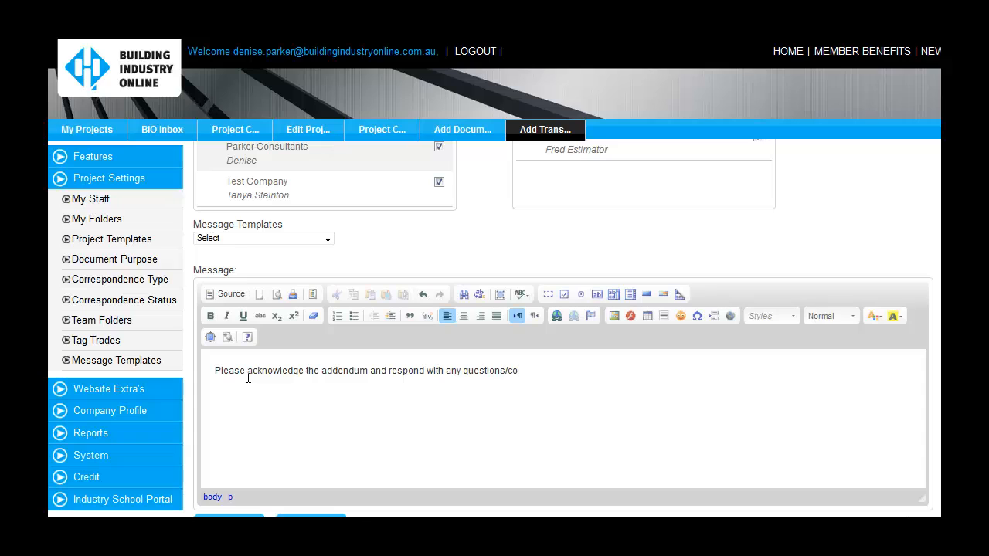
{"action": "type", "text": "mments by the reply date. "}
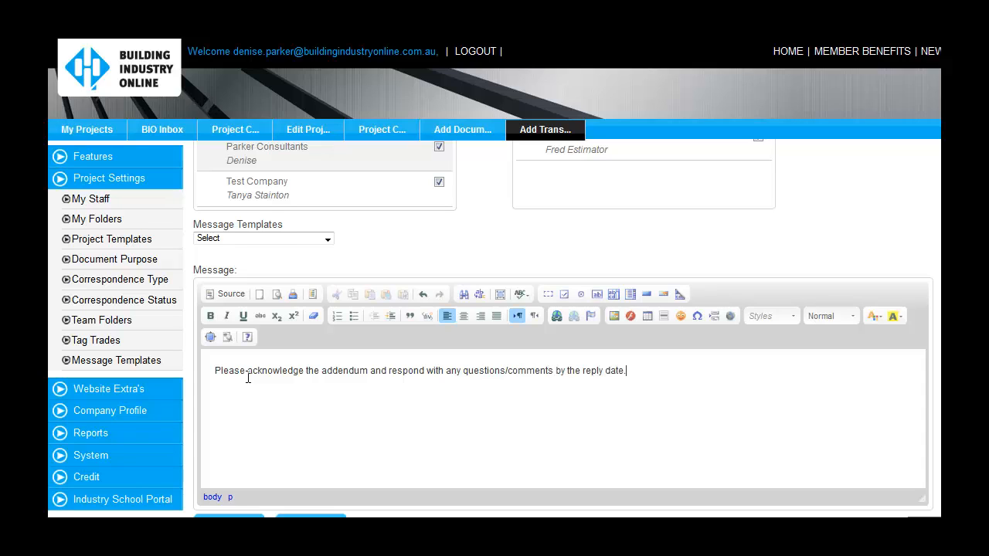
{"action": "type", "text": "Thank yo"}
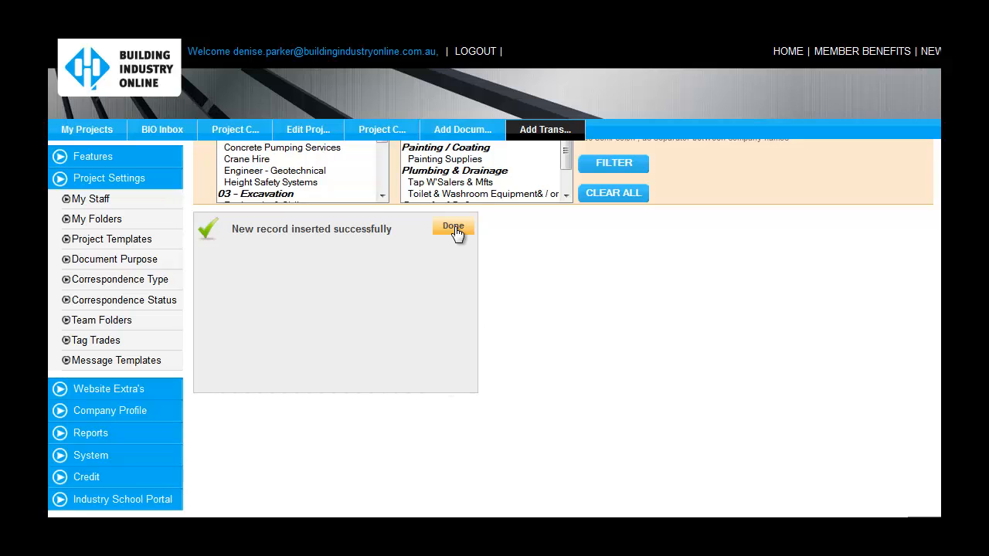
{"action": "left_click", "coordinate": [454, 228]}
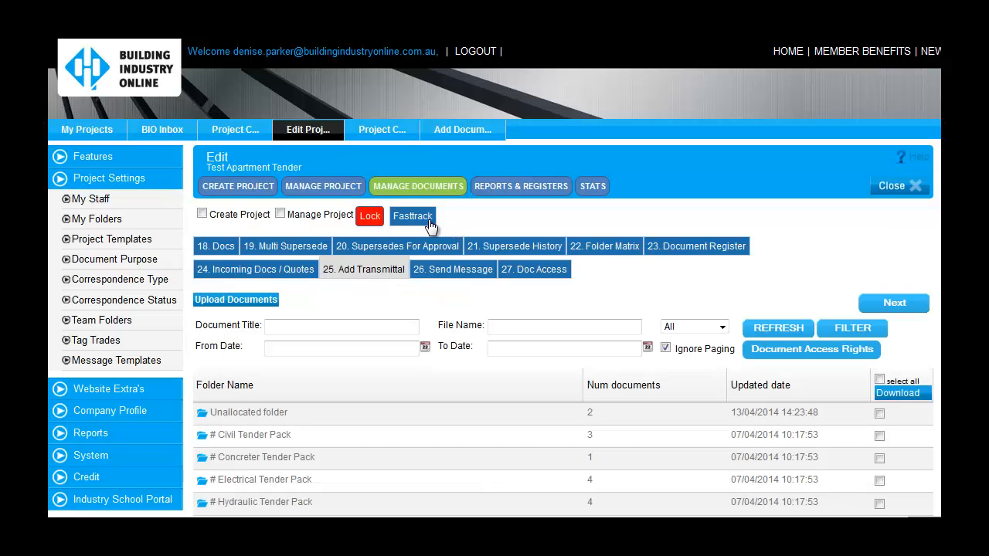
Open the Transmittal Summary, view the newest Test Apartment Tender transmittal, and open its document access report
{"action": "left_click", "coordinate": [139, 179]}
{"action": "left_click", "coordinate": [124, 159]}
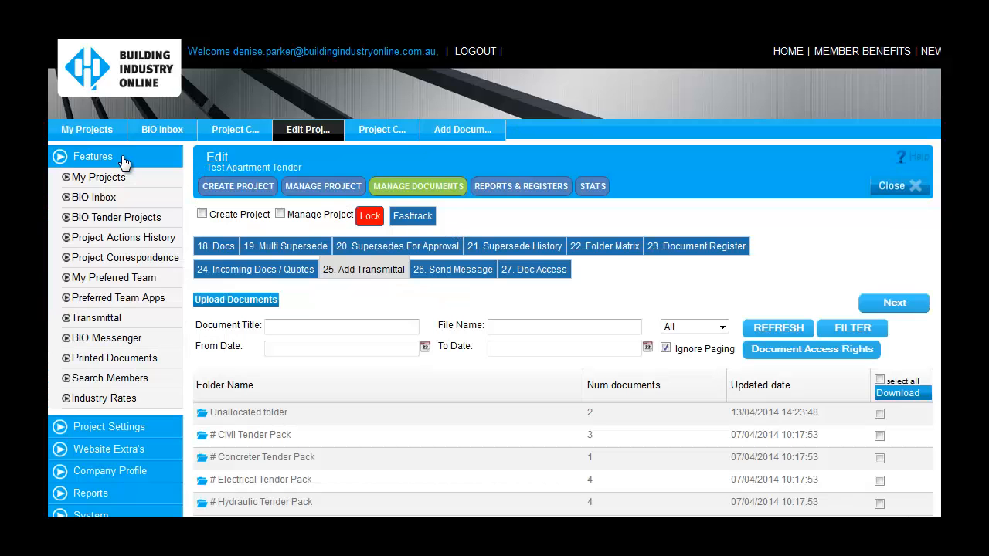
{"action": "left_click", "coordinate": [116, 316]}
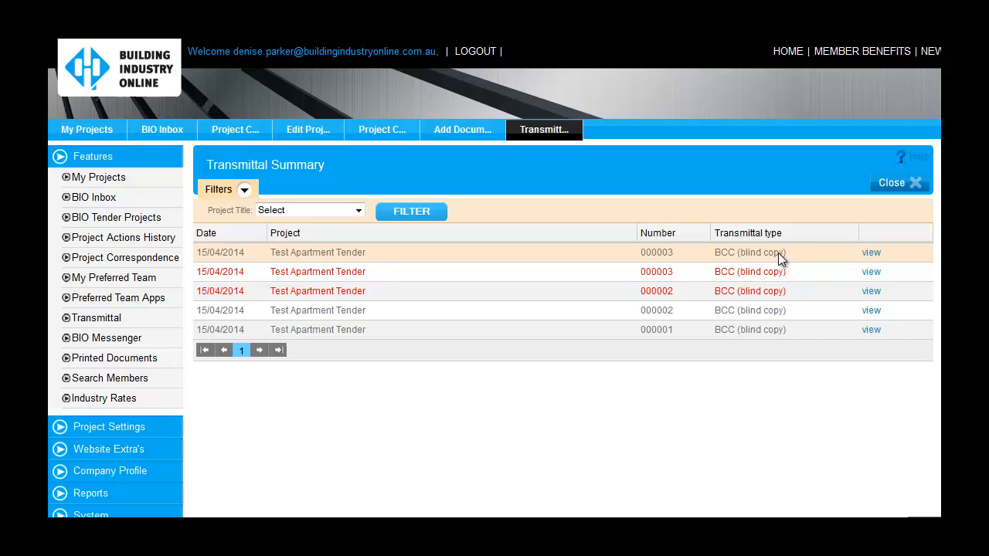
{"action": "left_click", "coordinate": [871, 254]}
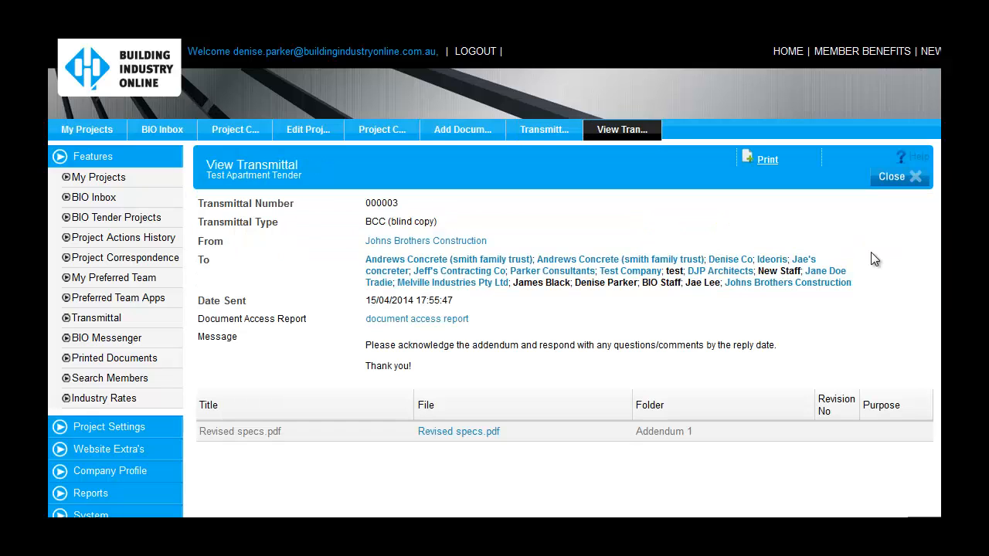
{"action": "left_click", "coordinate": [454, 322]}
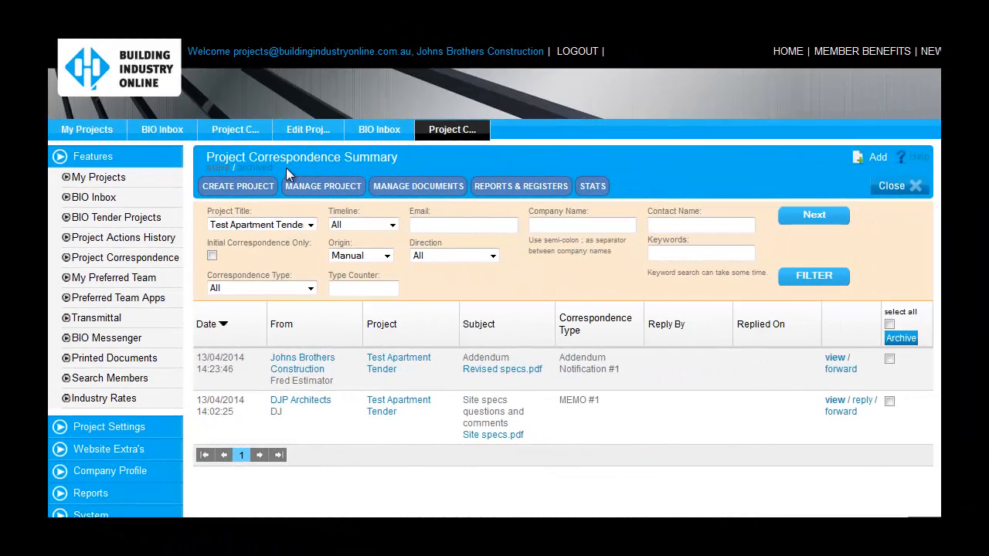
Open the project's picked trades and search for contractors for Concrete Pumping Services
{"action": "left_click", "coordinate": [259, 191]}
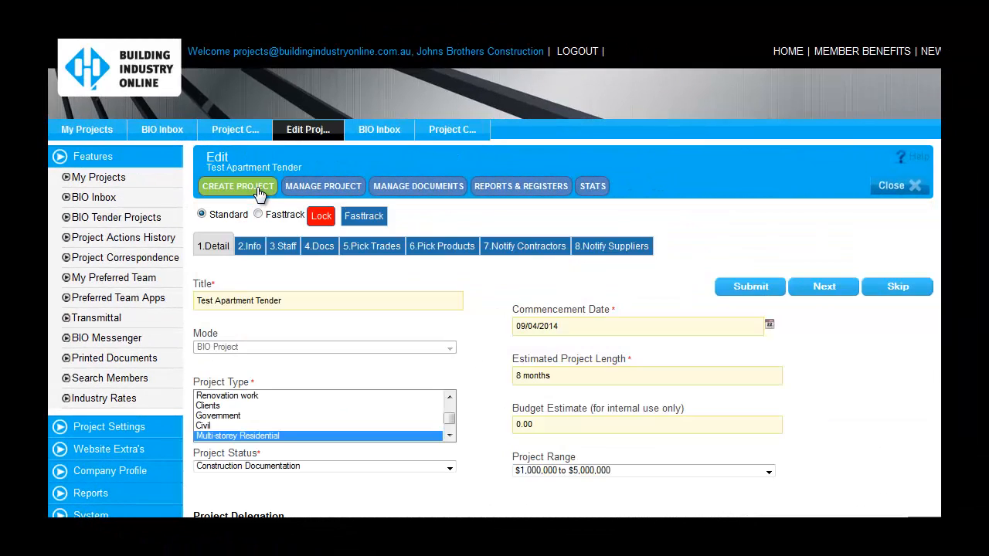
{"action": "left_click", "coordinate": [374, 255]}
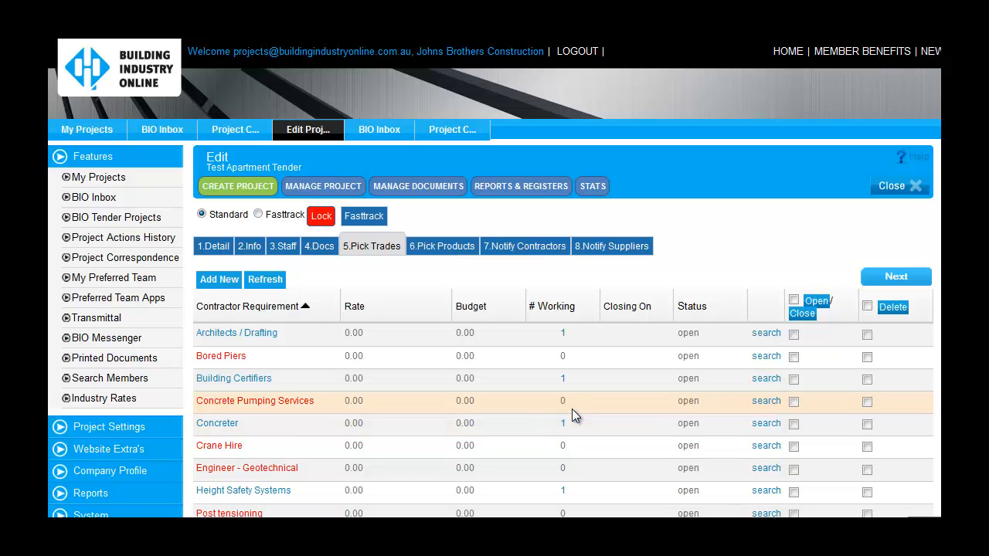
{"action": "left_click", "coordinate": [768, 403]}
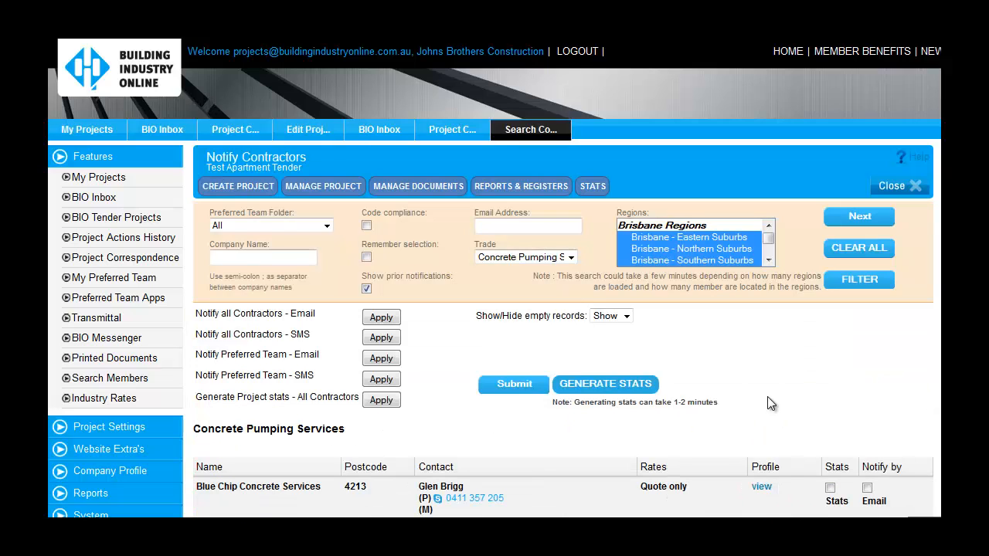
Mark Blue Chip Concrete Services and Cure-IT for notification by email in the Concrete Pumping Services contractor results
{"action": "left_click", "coordinate": [867, 488]}
{"action": "scroll", "coordinate": [869, 491], "scroll_direction": "down", "scroll_amount": 1}
{"action": "left_click", "coordinate": [868, 484]}
{"action": "scroll", "coordinate": [869, 484], "scroll_direction": "down", "scroll_amount": 2}
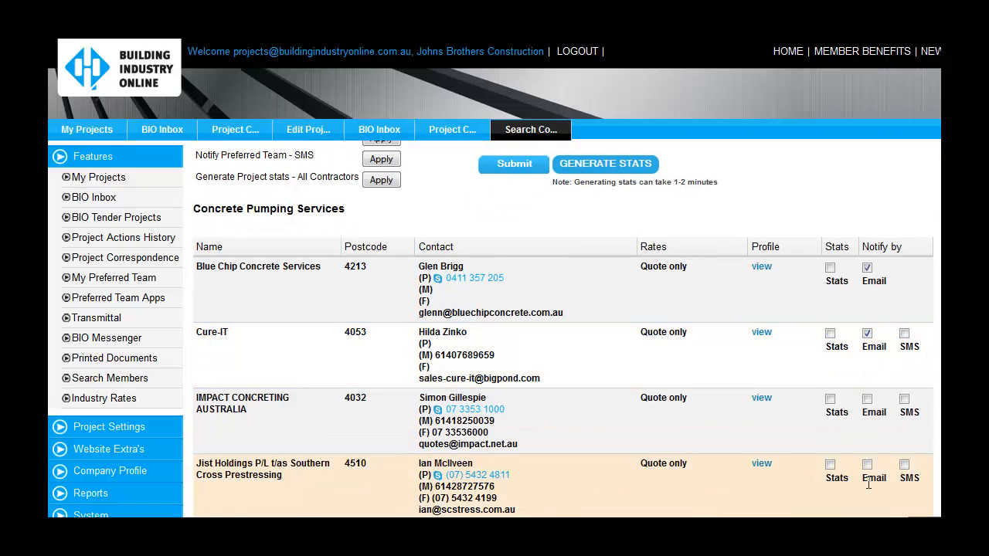
{"action": "scroll", "coordinate": [864, 398], "scroll_direction": "up", "scroll_amount": 1}
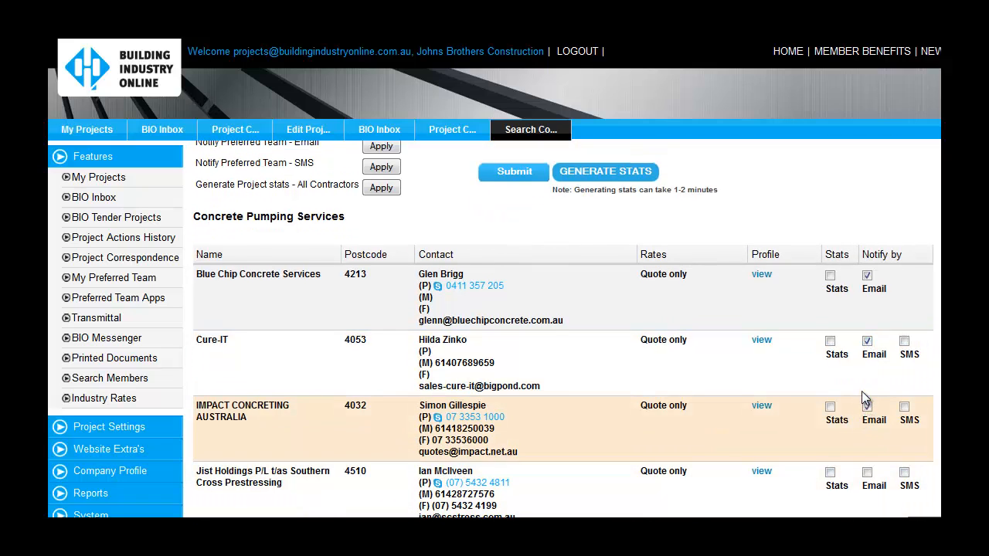
{"action": "scroll", "coordinate": [864, 398], "scroll_direction": "up", "scroll_amount": 3}
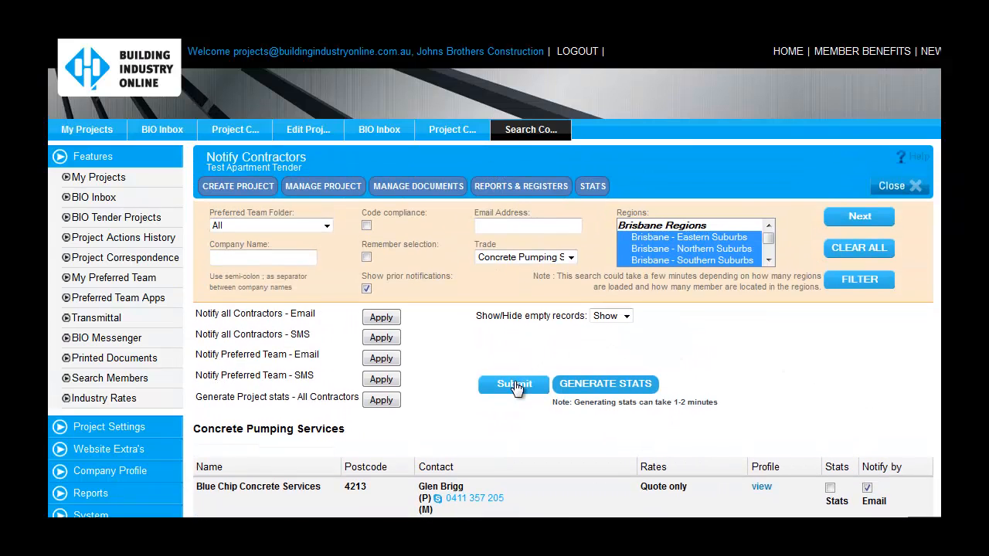
Submit the contractor notification using the Default email template, including the download all link and accepting the reduced document security
{"action": "left_click", "coordinate": [515, 386]}
{"action": "left_click", "coordinate": [204, 506]}
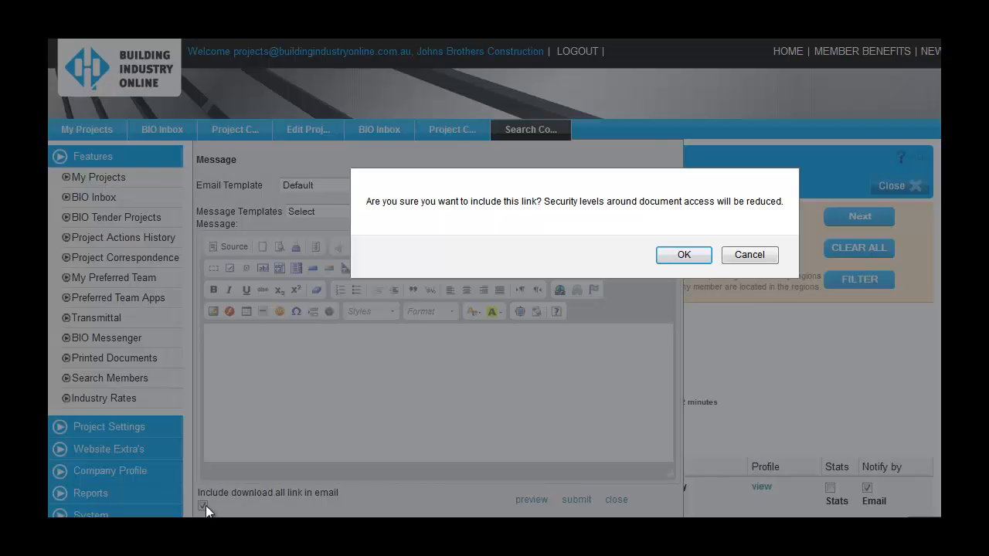
{"action": "left_click", "coordinate": [699, 255]}
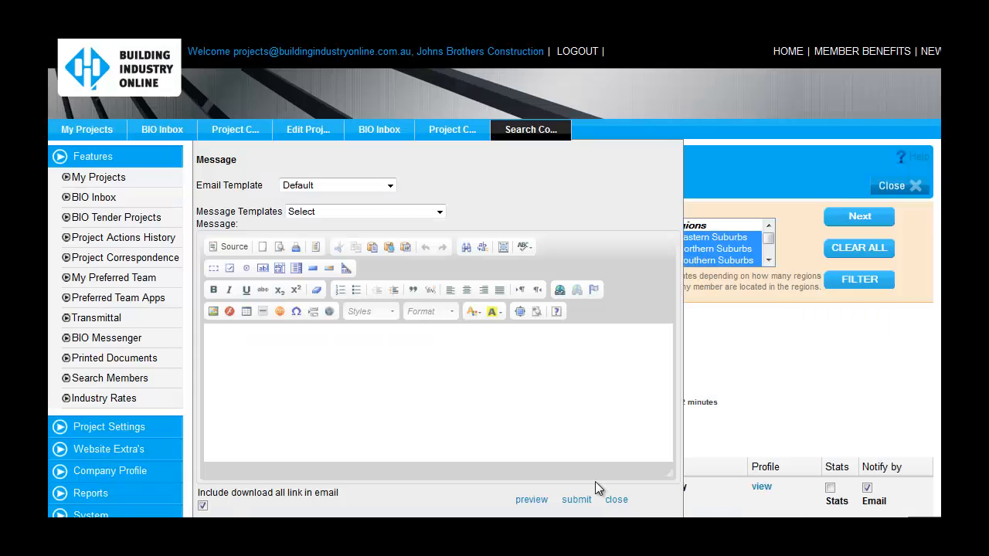
{"action": "left_click", "coordinate": [576, 500]}
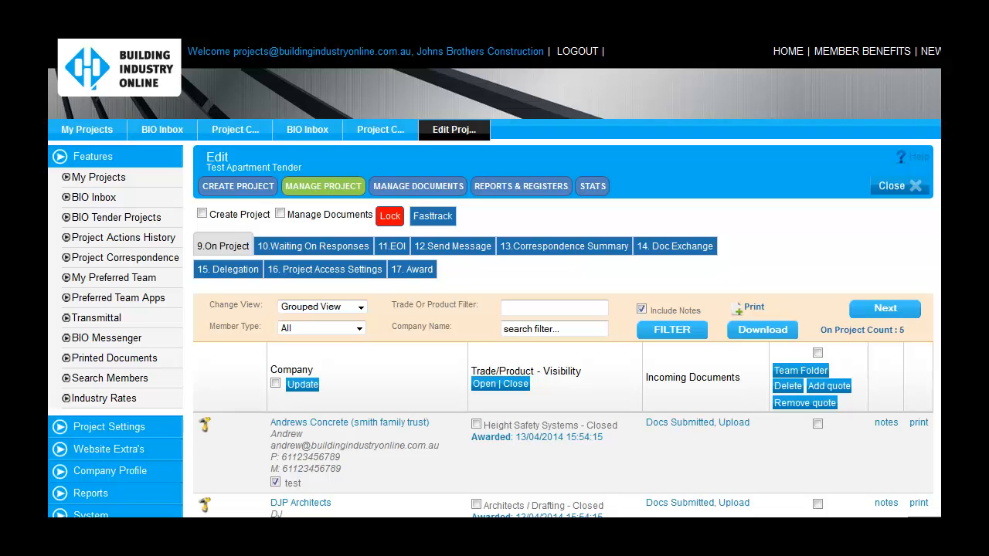